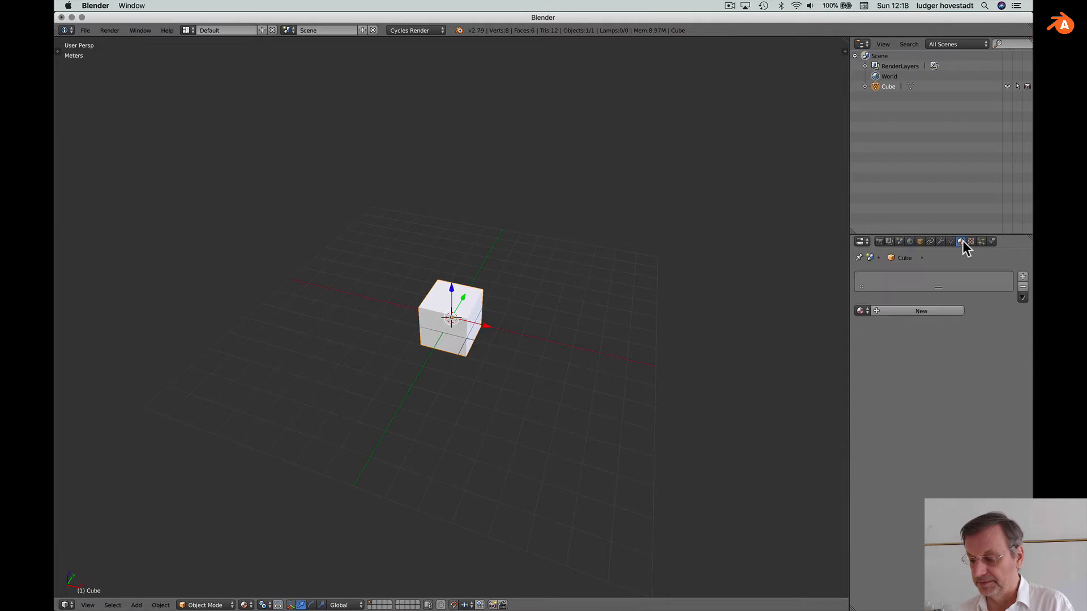
# Step: Create a new material for the cube and name it white
pyautogui.click(921, 308)
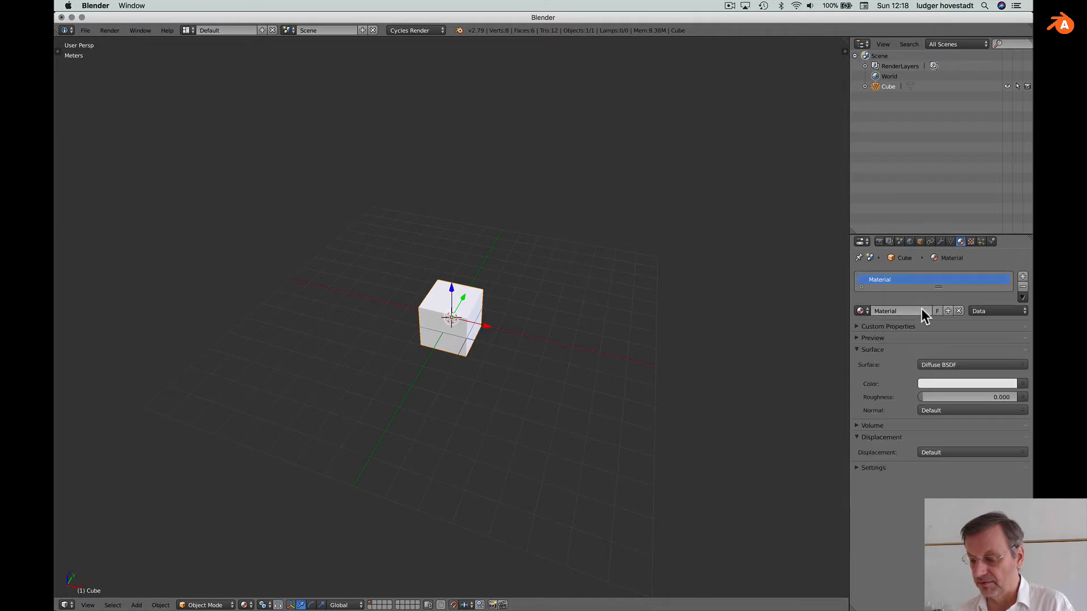
pyautogui.click(887, 311)
pyautogui.write('White')
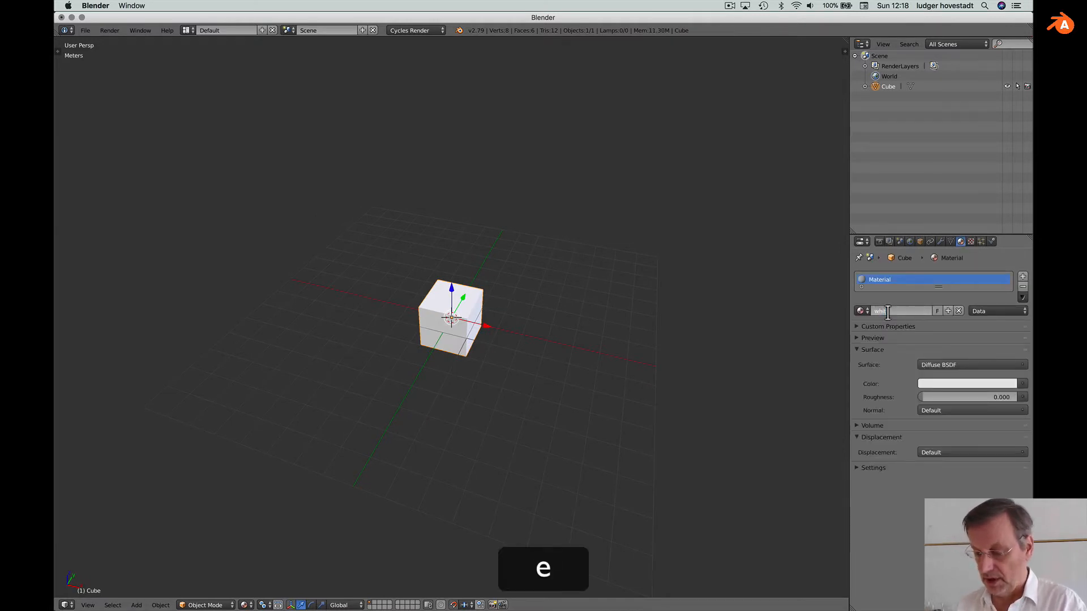
pyautogui.press('Return')
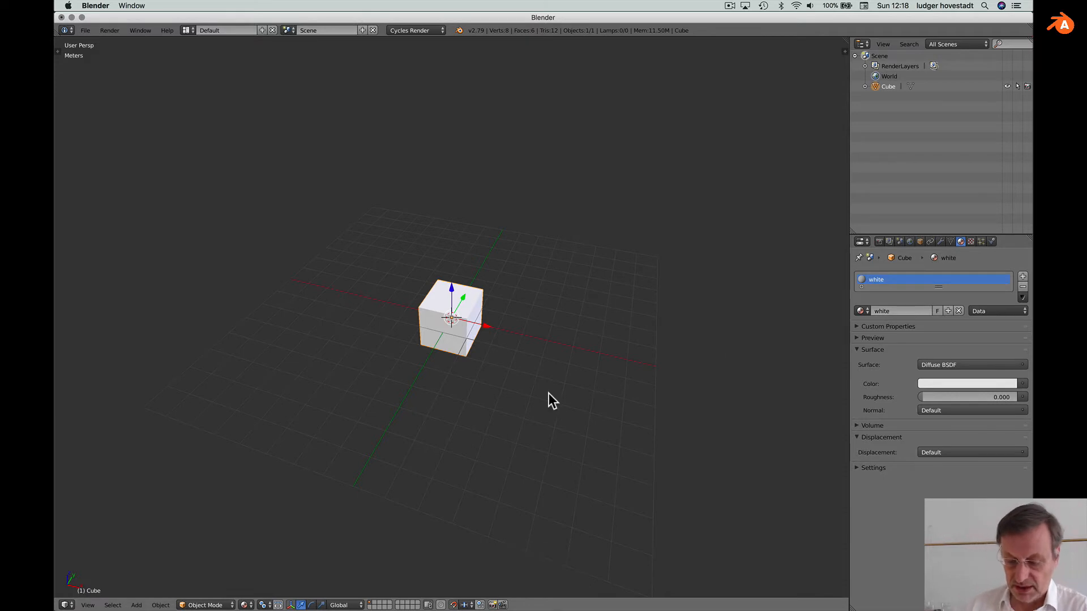
# Step: Add a camera to the scene and align it to the current view
pyautogui.hotkey('shift', 'a')
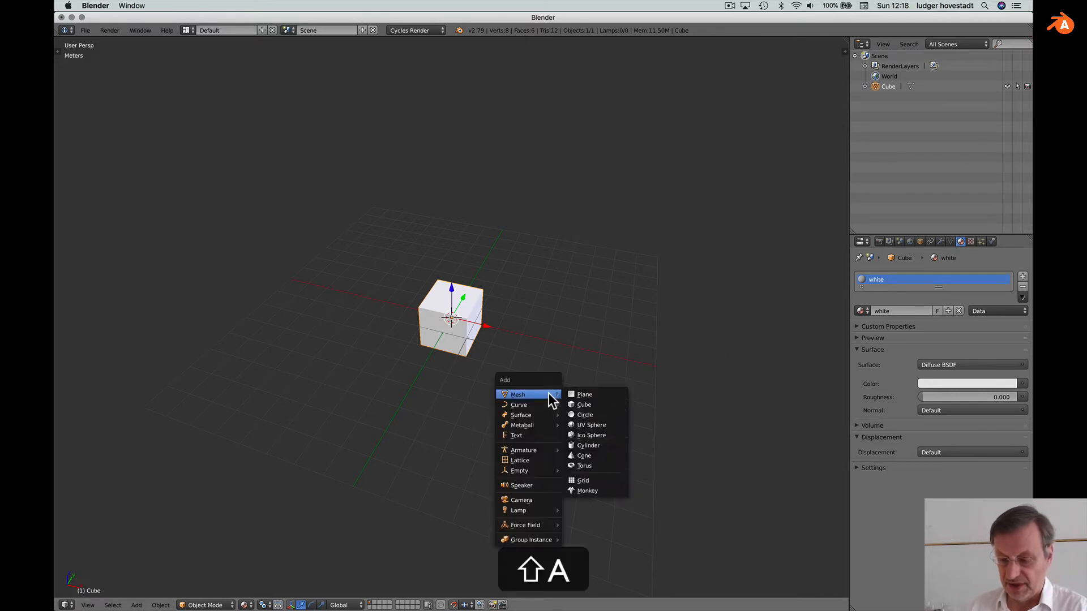
pyautogui.click(548, 500)
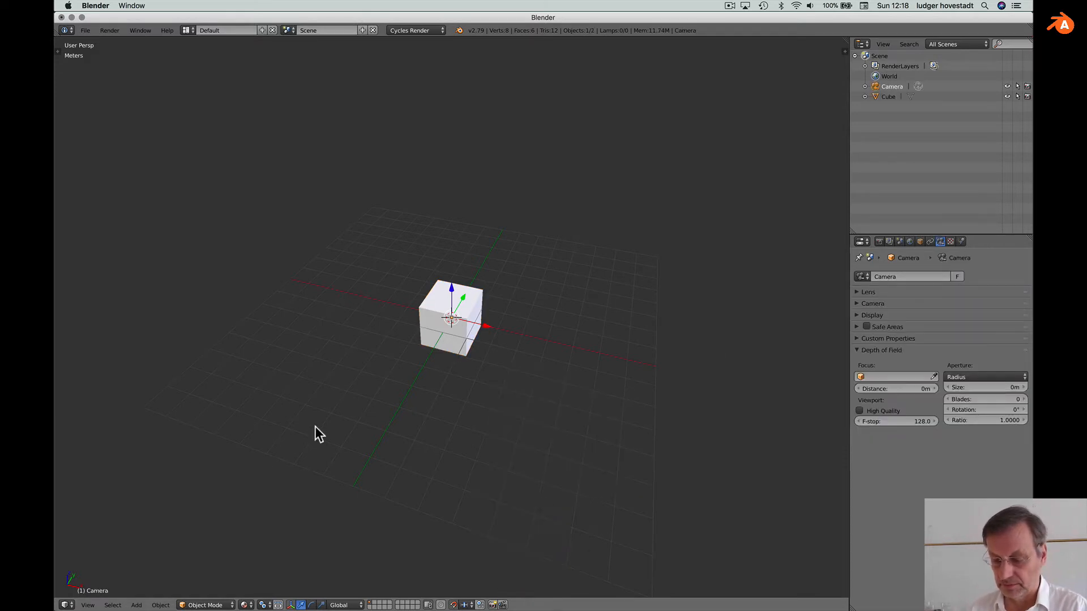
pyautogui.click(87, 605)
pyautogui.moveTo(86, 460)
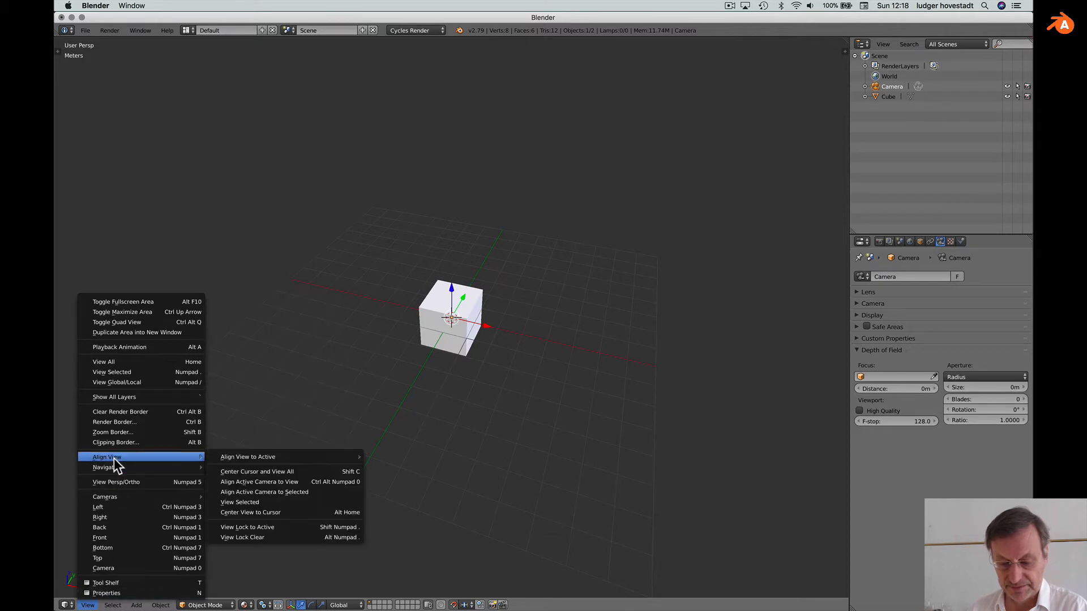
pyautogui.click(224, 482)
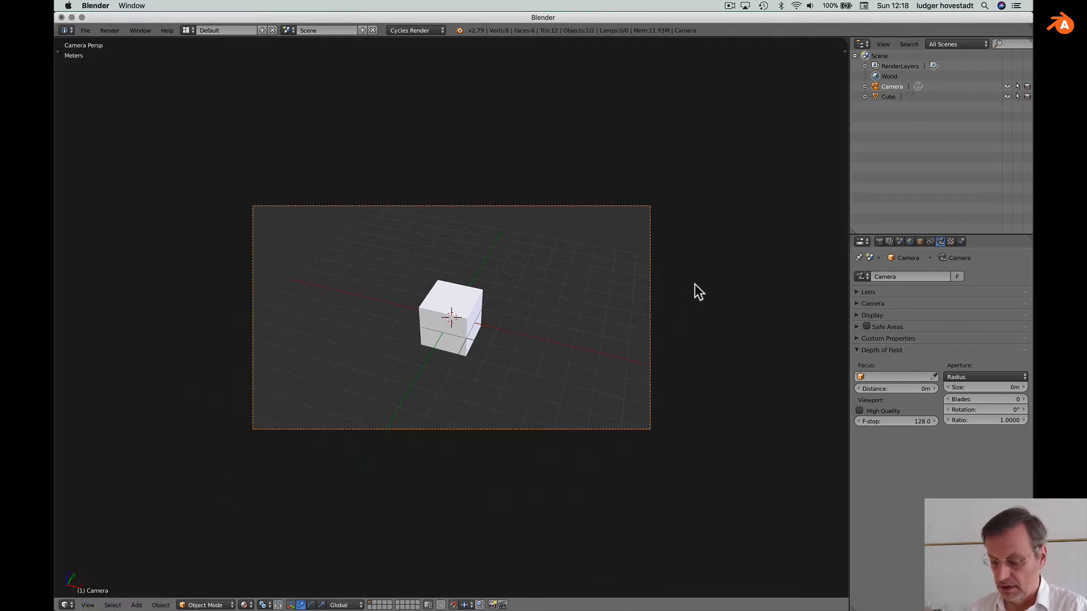
# Step: Lock the camera to the view, reframe it closer around the cube, and unlock it again
pyautogui.press('n')
pyautogui.click(717, 270)
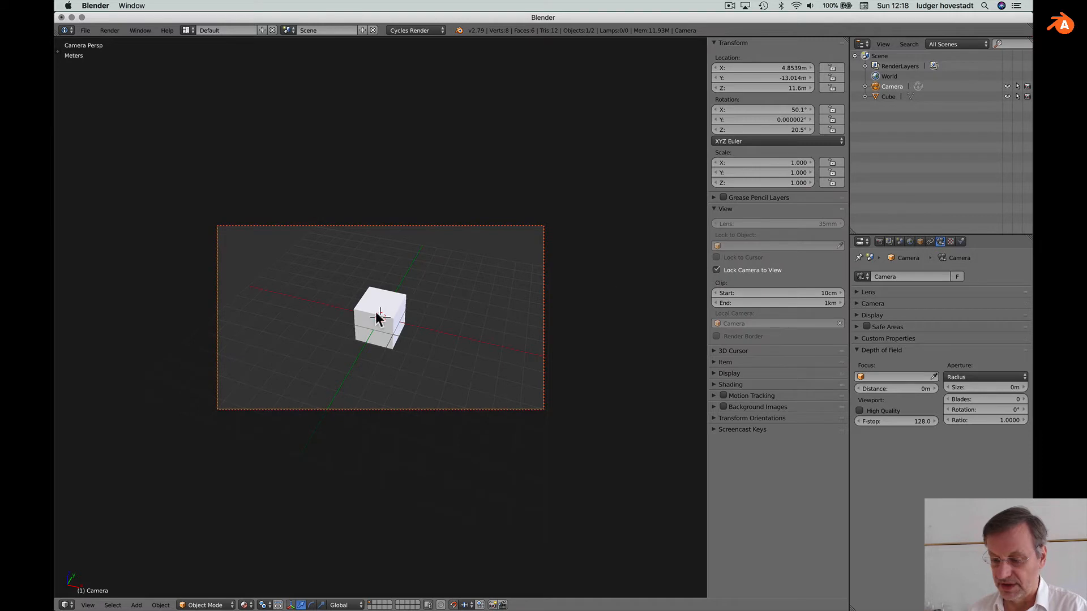
pyautogui.moveTo(378, 313); pyautogui.dragTo(394, 311, button='middle')
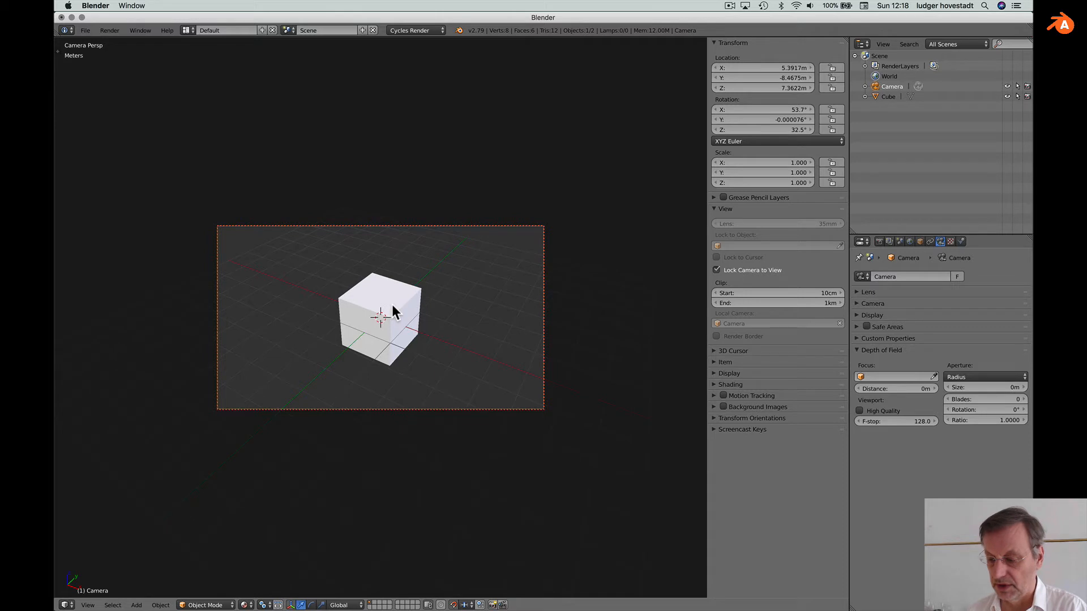
pyautogui.click(715, 270)
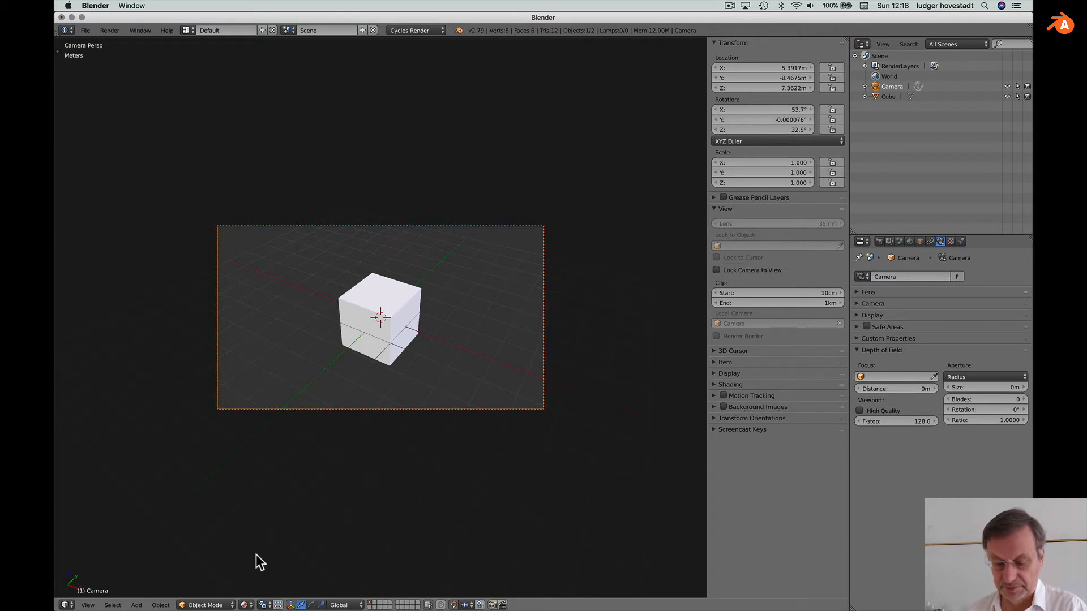
# Step: Switch the viewport to Rendered shading and add a sun lamp
pyautogui.click(244, 605)
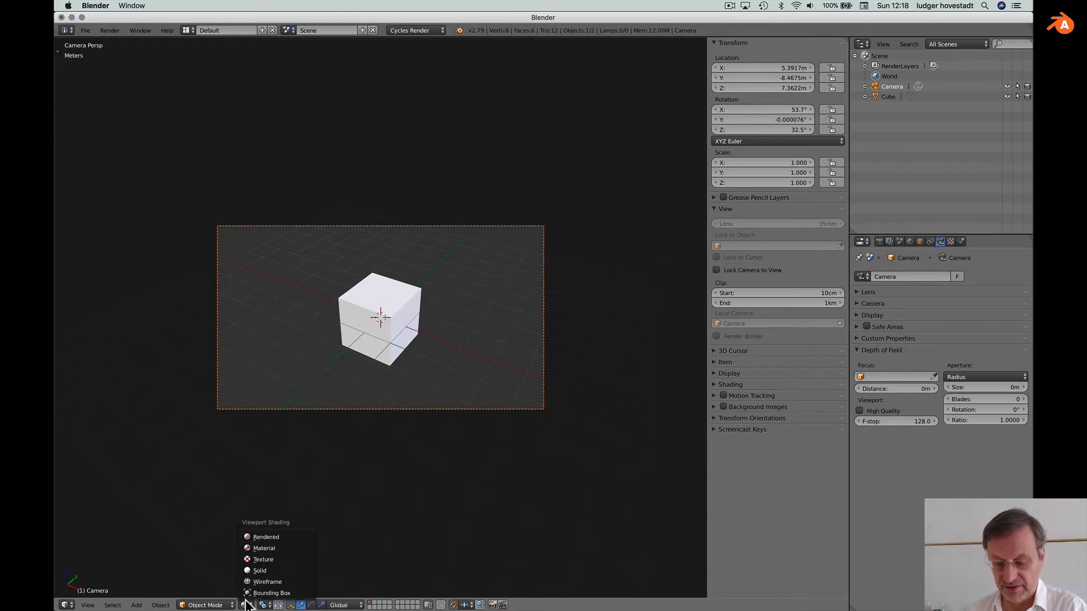
pyautogui.click(263, 537)
pyautogui.hotkey('shift', 'a')
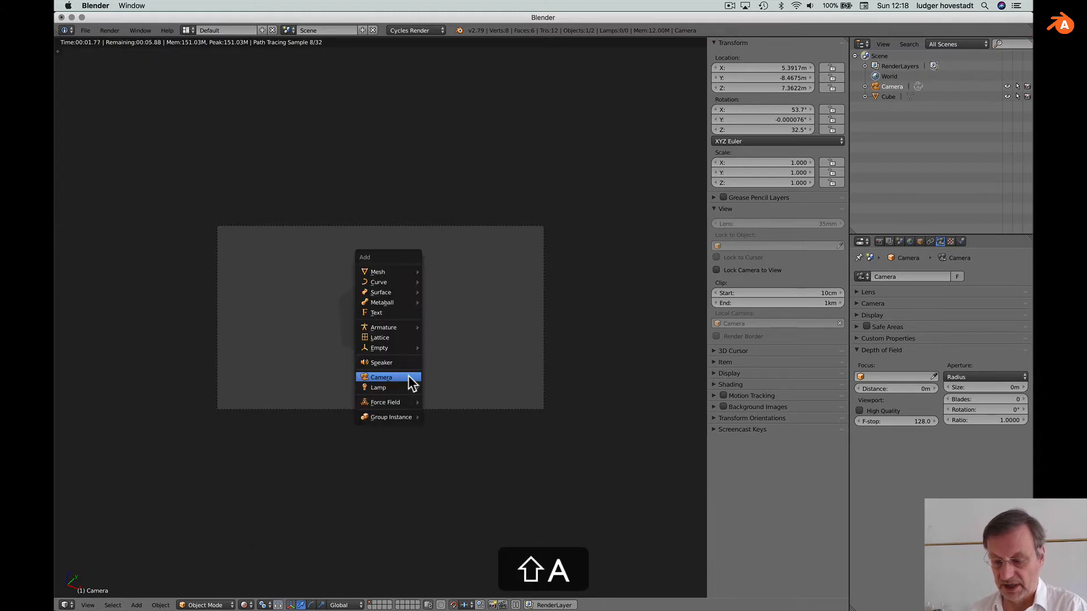
pyautogui.moveTo(406, 387)
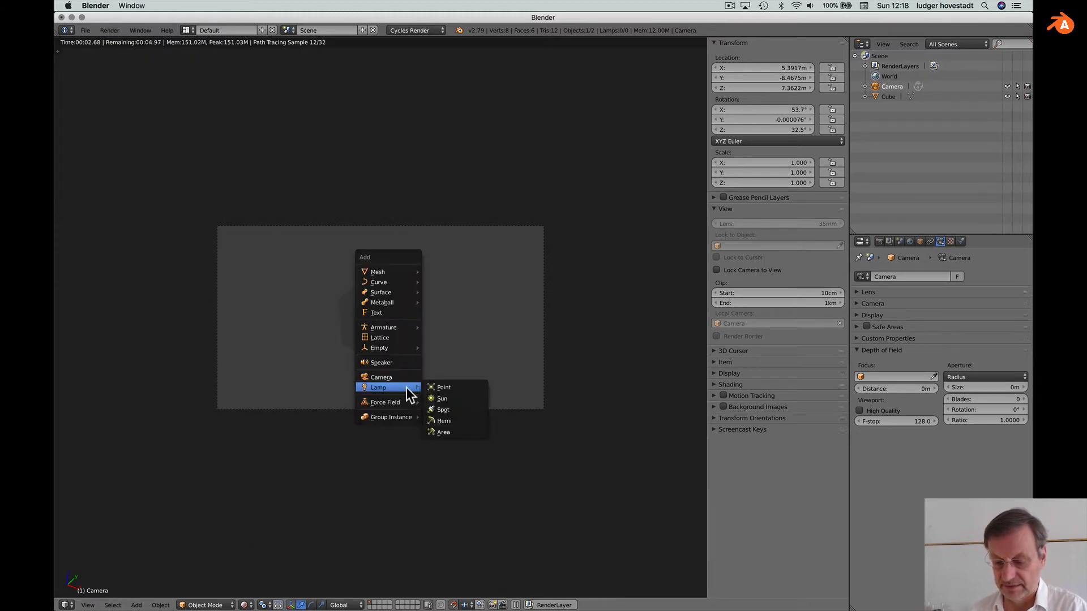
pyautogui.click(440, 398)
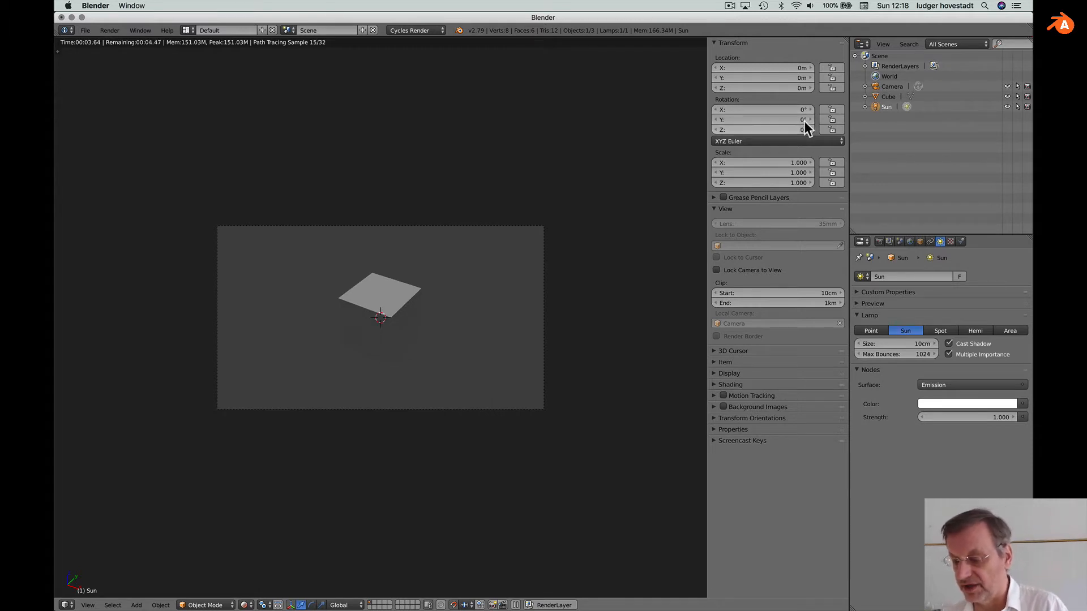
# Step: Rotate the sun to about 49.6° in Y and -78.6° in Z, and set its strength to 3
pyautogui.moveTo(810, 118)
pyautogui.mouseDown()
pyautogui.moveTo(851, 118)
pyautogui.moveTo(780, 132)
pyautogui.mouseUp()
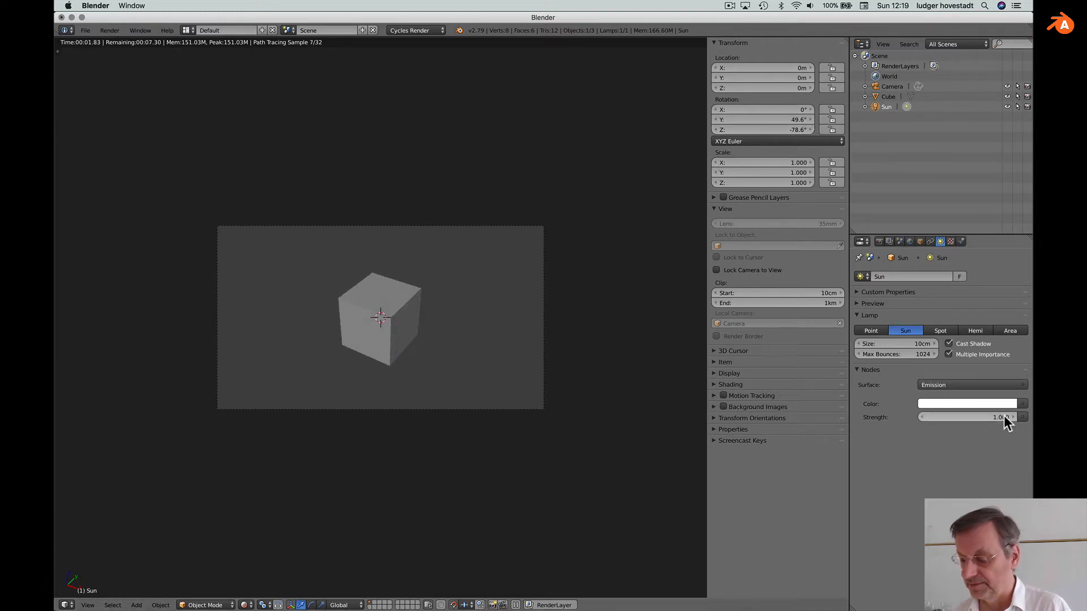
pyautogui.click(999, 417)
pyautogui.write('3')
pyautogui.press('Return')
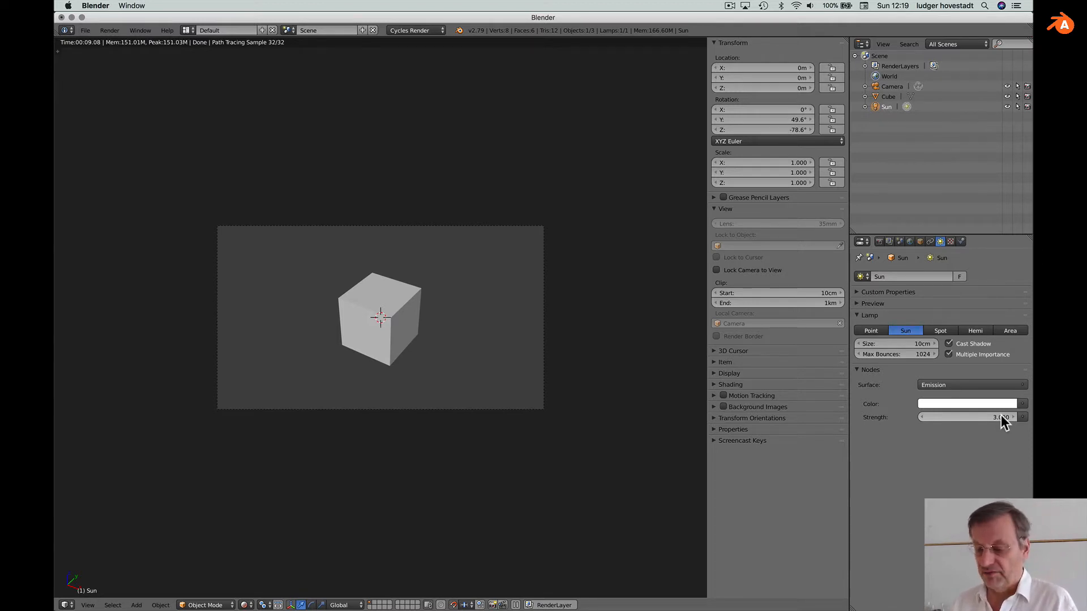
# Step: Make the film background transparent and render the image
pyautogui.click(879, 242)
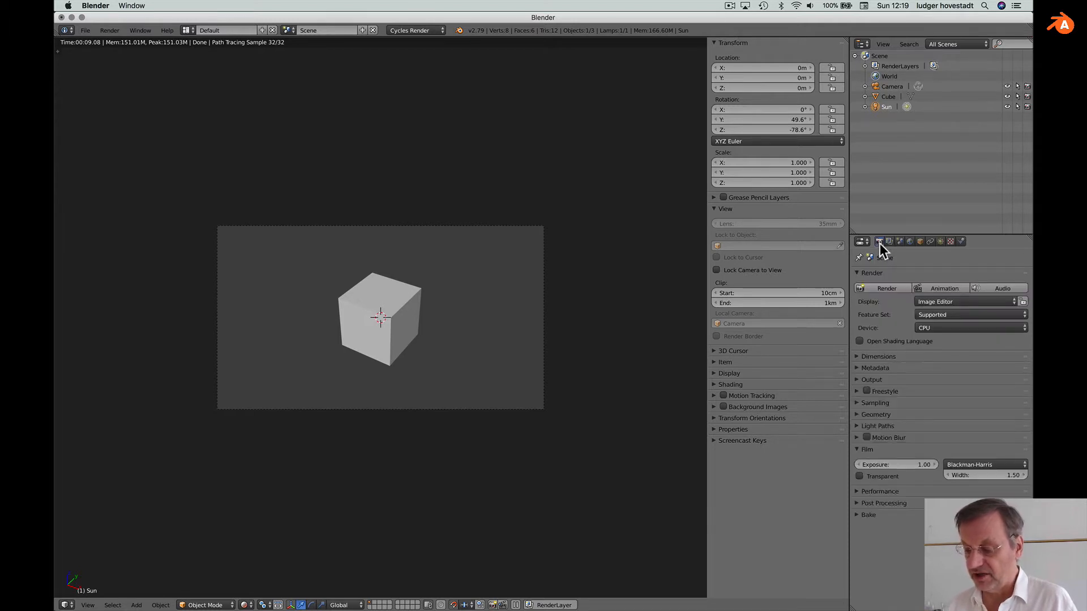
pyautogui.click(857, 449)
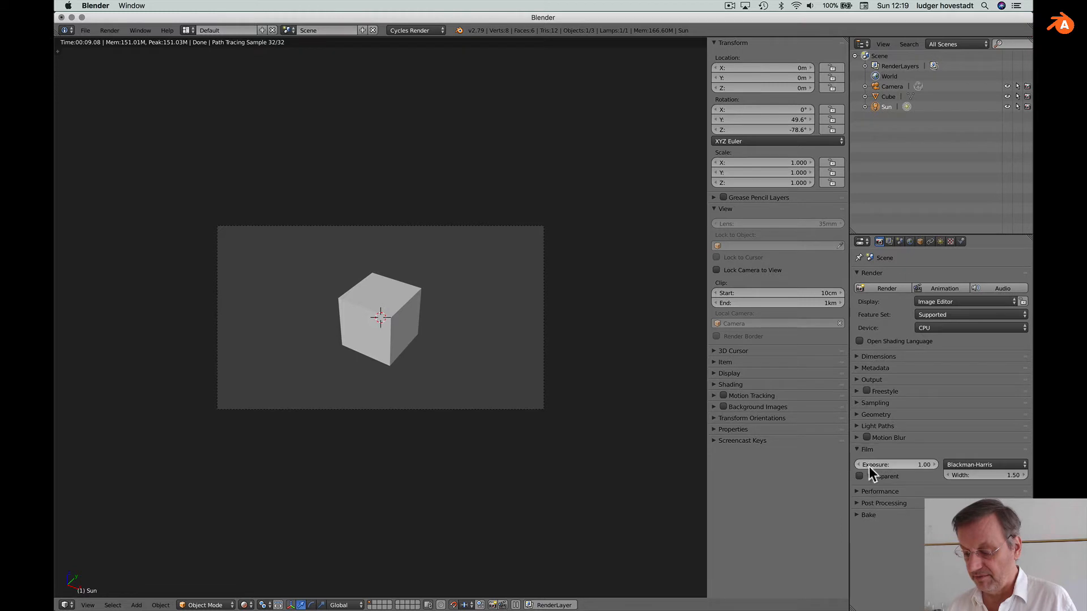
pyautogui.click(859, 477)
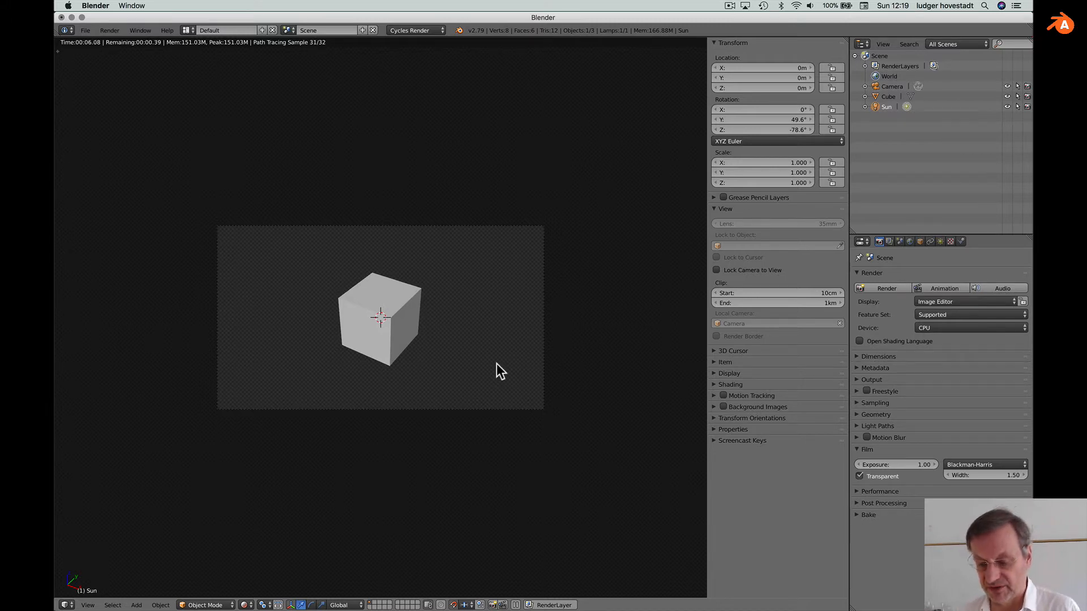
pyautogui.click(874, 288)
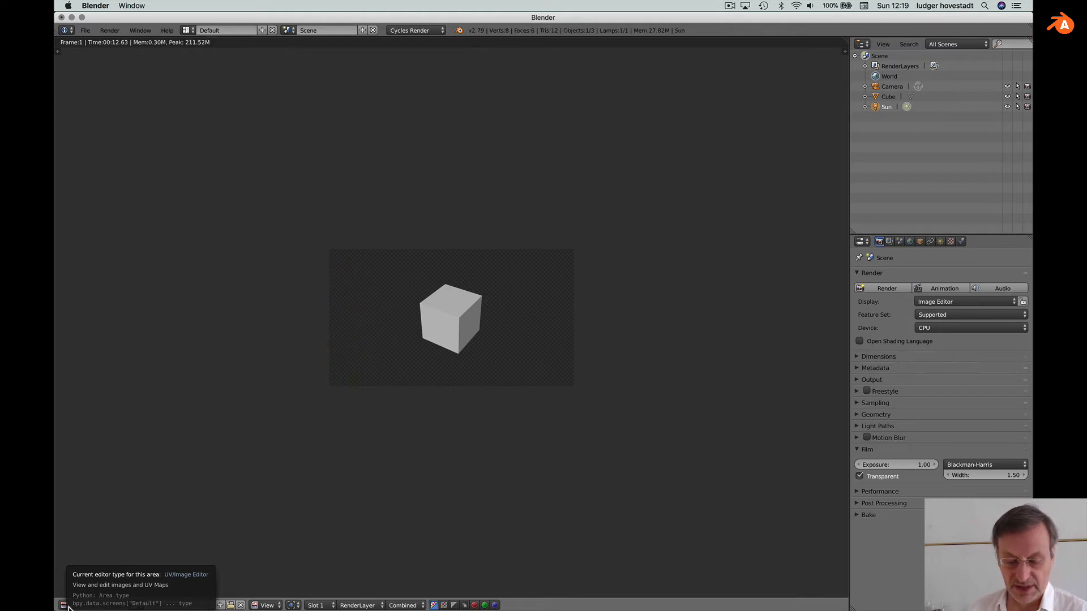
# Step: Change the main area to the Node Editor and enable nodes for the compositing tree
pyautogui.click(65, 606)
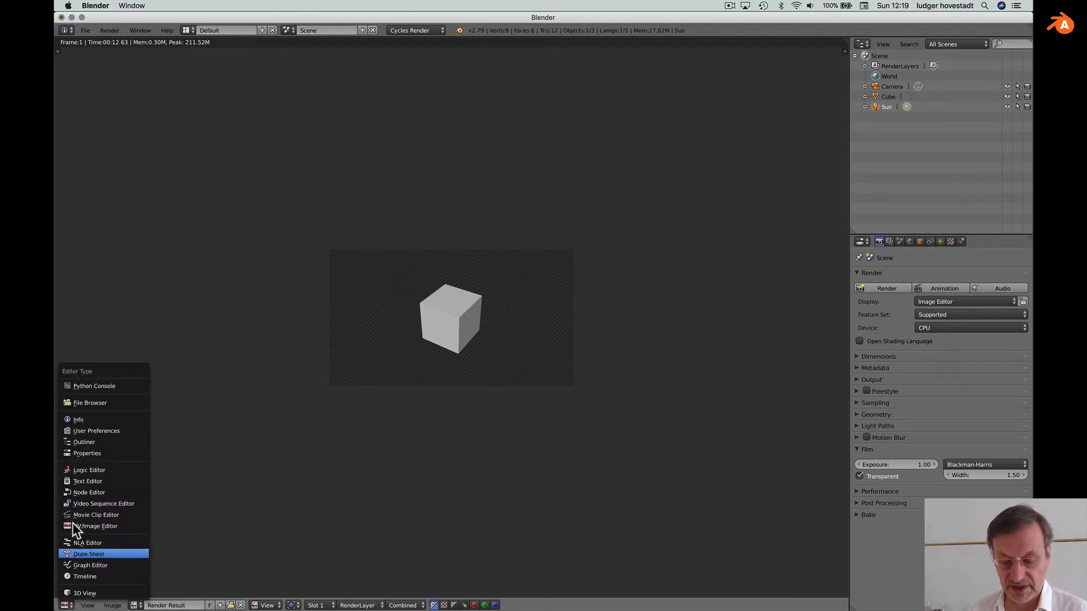
pyautogui.click(72, 493)
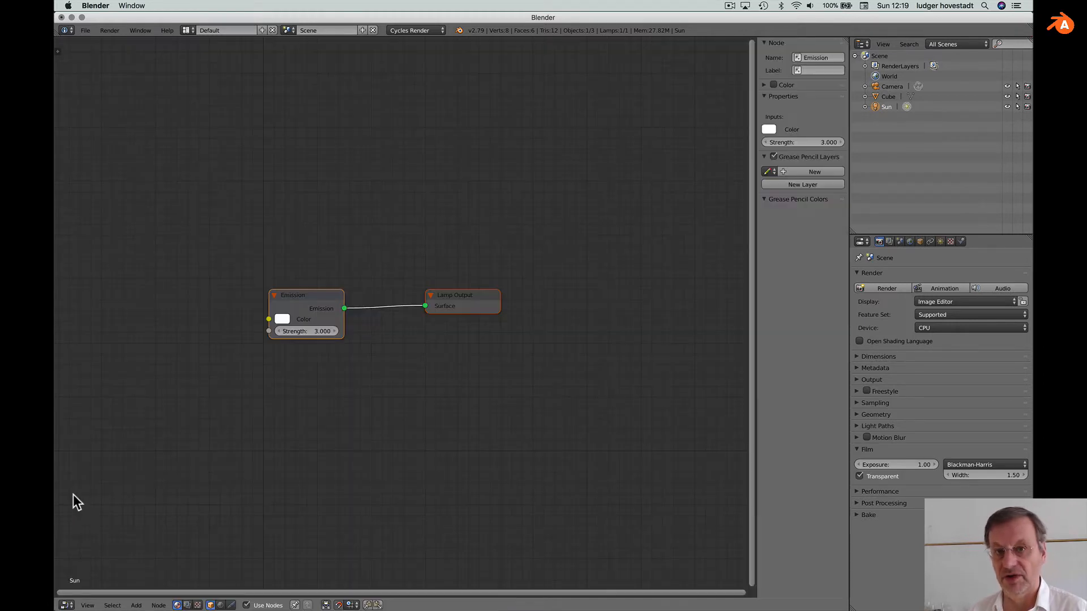
pyautogui.click(187, 605)
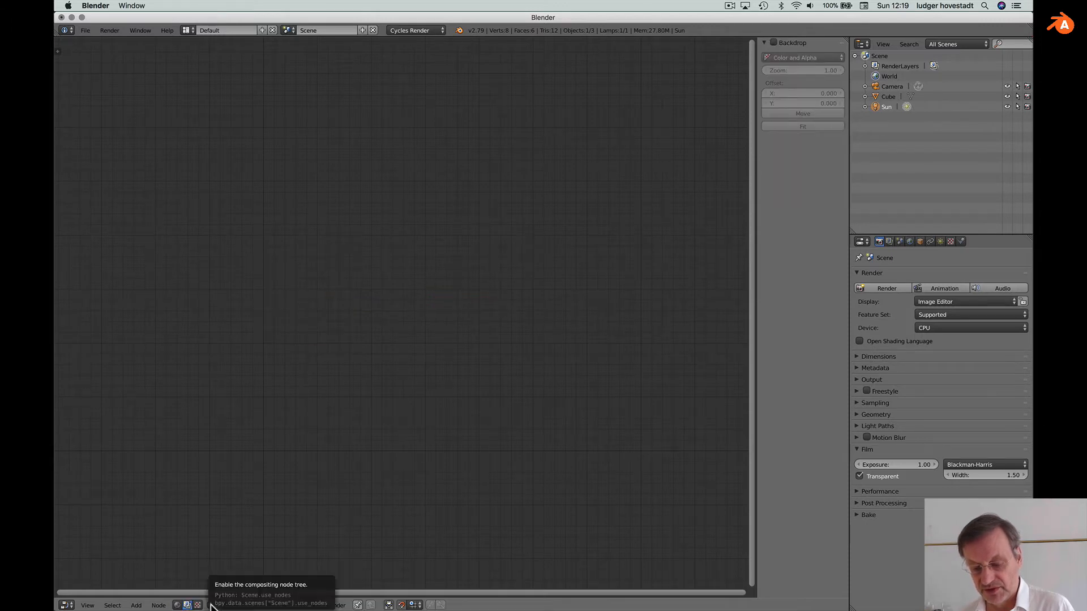
pyautogui.click(211, 605)
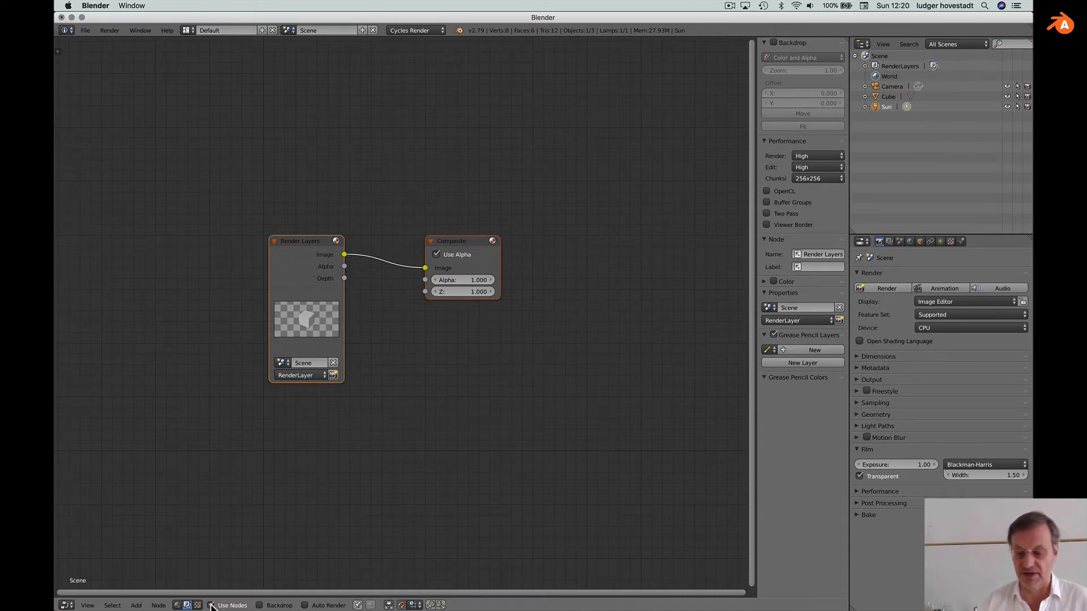
# Step: Move the Render Layers and Composite nodes far apart to make room between them
pyautogui.moveTo(311, 242); pyautogui.dragTo(196, 274)
pyautogui.moveTo(457, 244); pyautogui.dragTo(608, 328)
pyautogui.moveTo(178, 273); pyautogui.dragTo(175, 295)
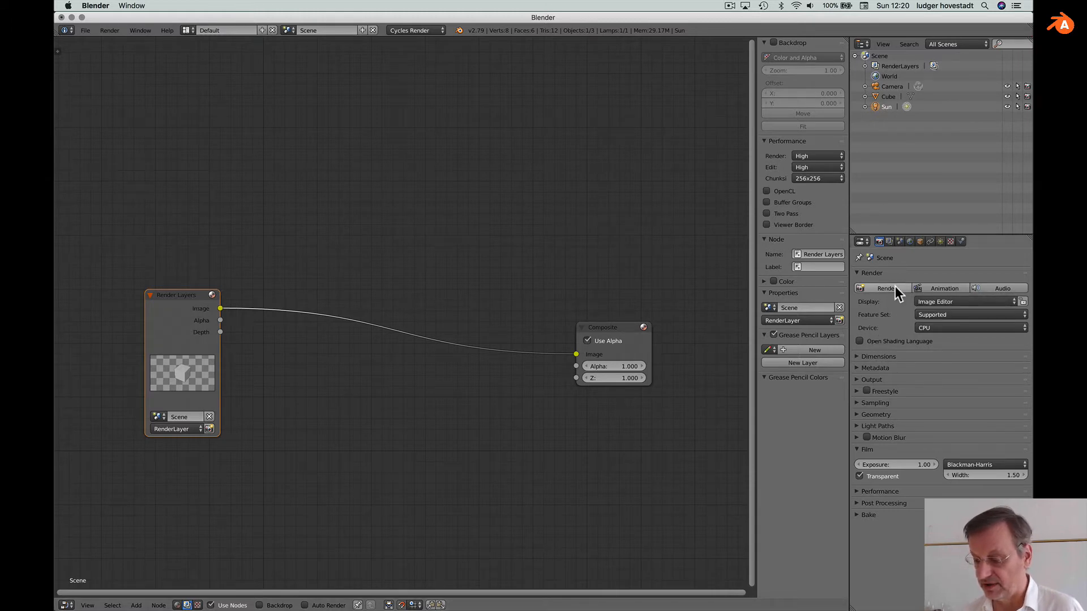
# Step: Return the main area to the 3D View and examine the layer settings of RenderLayer
pyautogui.click(66, 605)
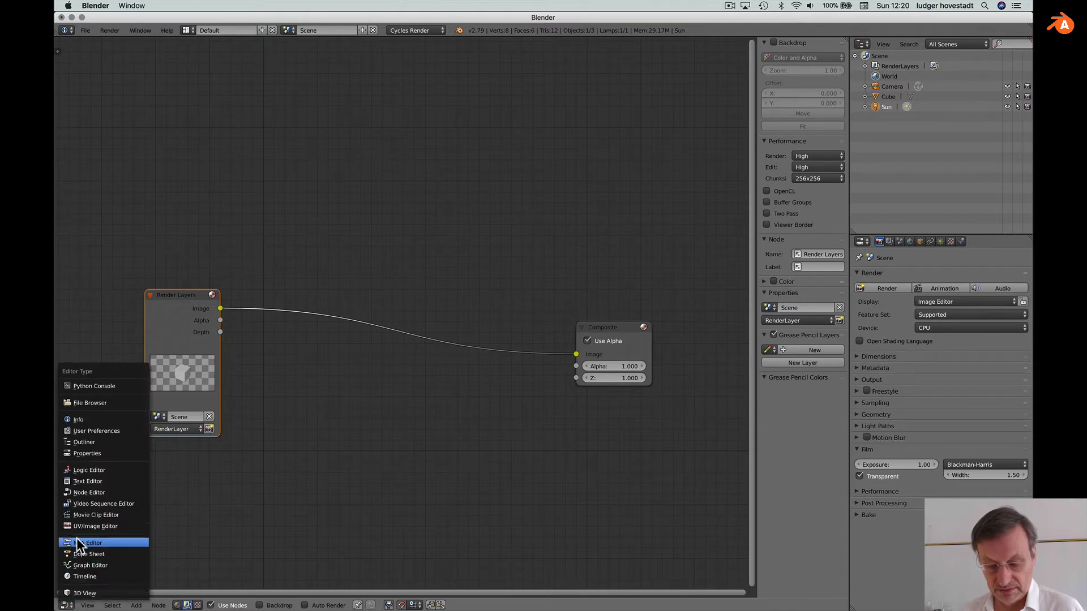
pyautogui.click(76, 593)
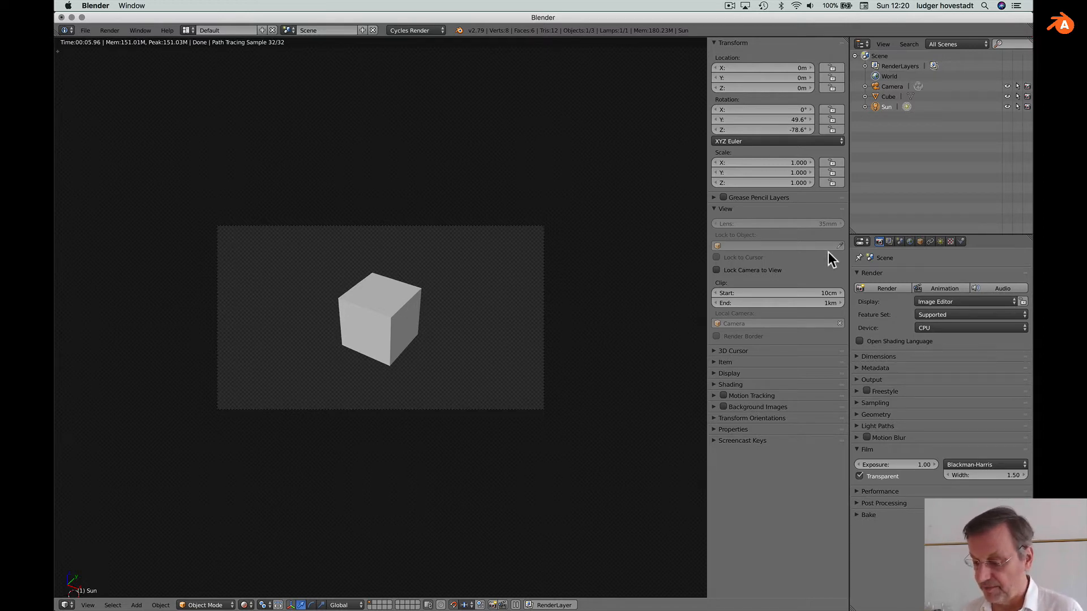
pyautogui.click(890, 241)
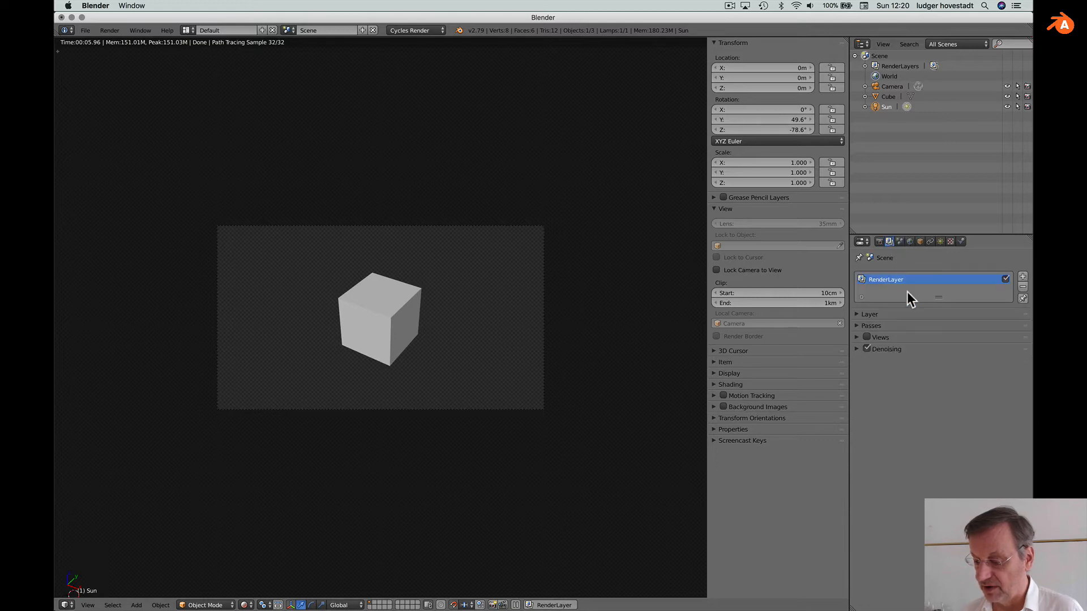
pyautogui.click(856, 314)
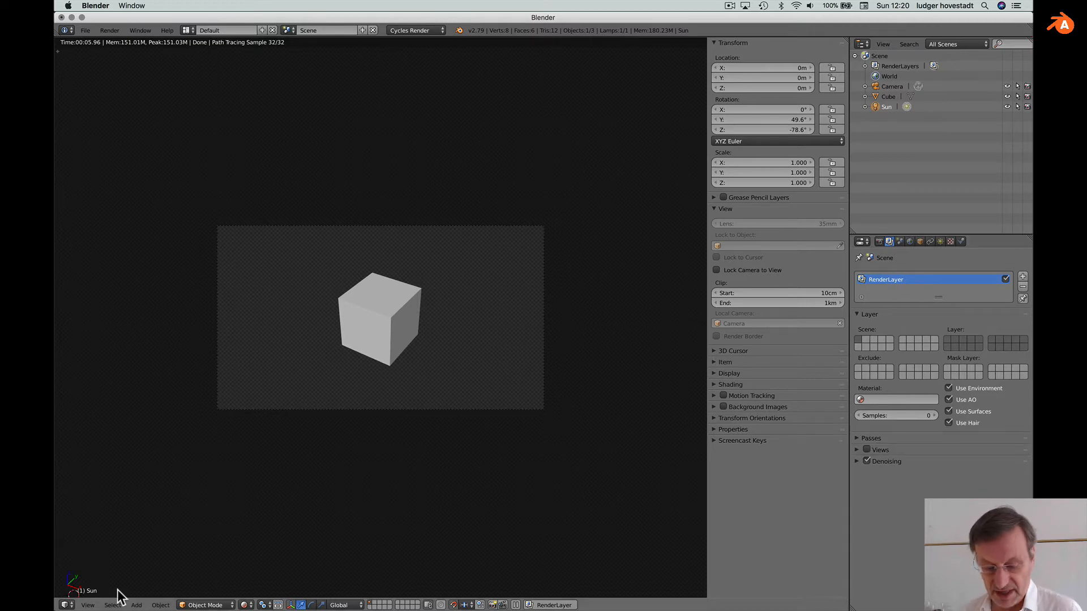
# Step: Go back to the Node Editor, line up Render Layers with the Composite node, and turn on the Composite node's preview
pyautogui.click(66, 605)
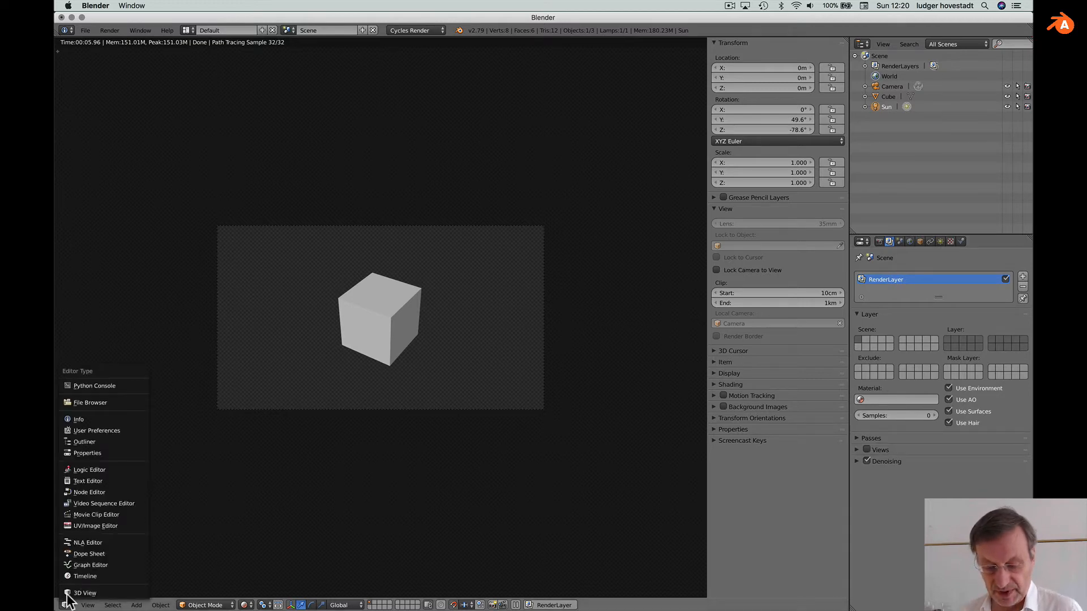
pyautogui.click(79, 492)
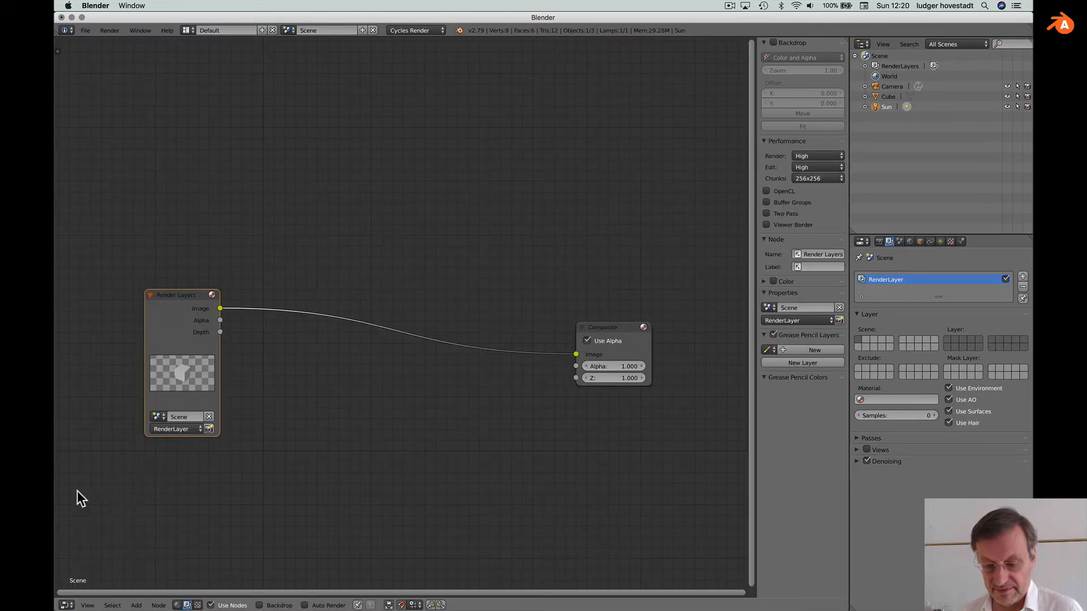
pyautogui.click(199, 430)
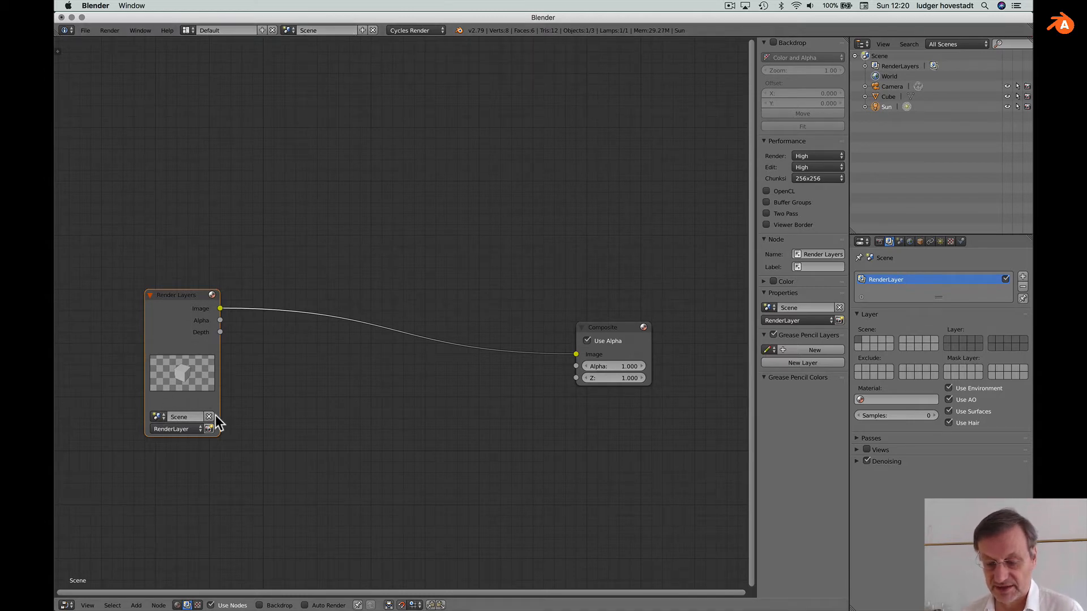
pyautogui.moveTo(185, 292); pyautogui.dragTo(189, 324)
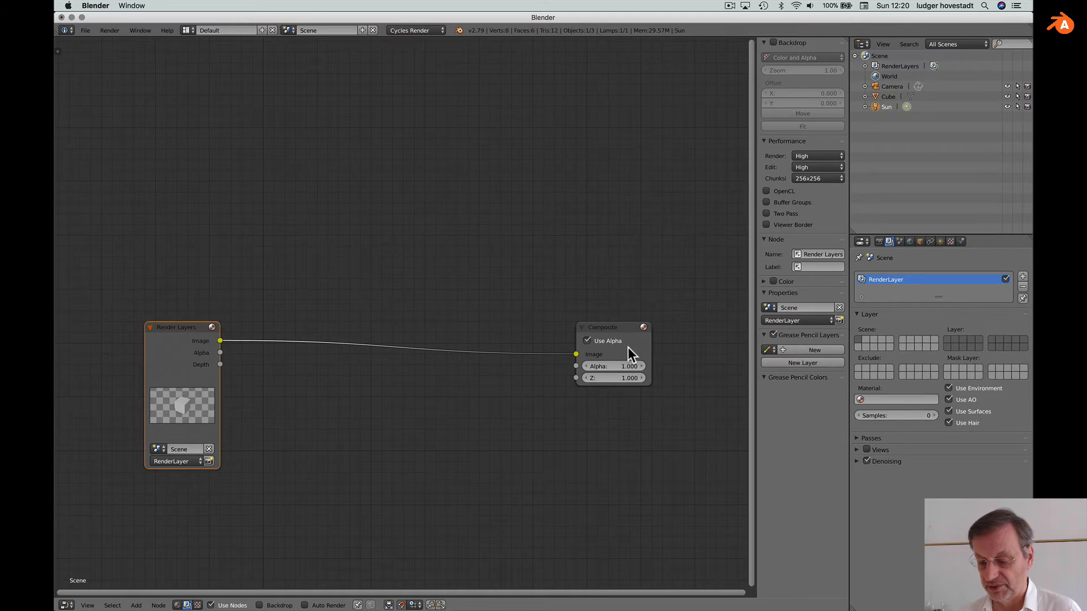
pyautogui.click(623, 327)
pyautogui.click(643, 328)
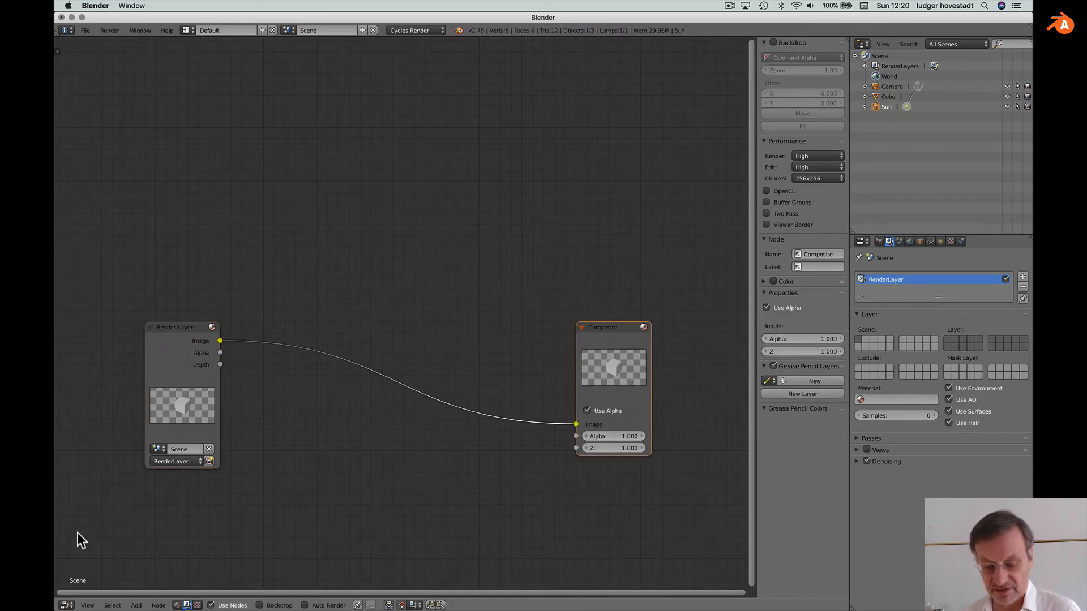
# Step: Switch the main area to the UV/Image Editor to view the render result, and return to the Node Editor
pyautogui.click(66, 605)
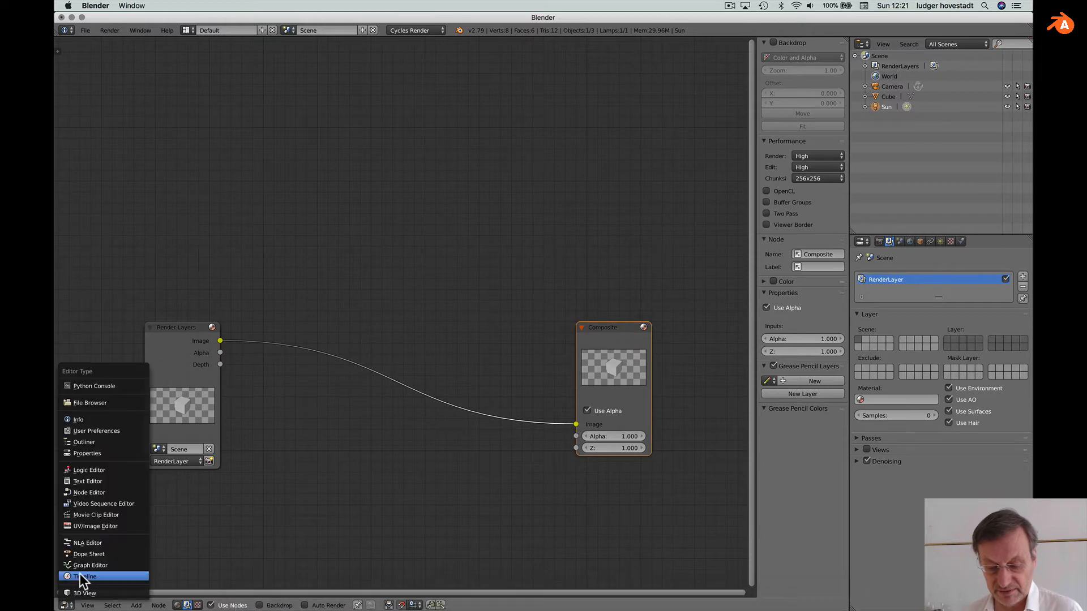
pyautogui.click(80, 527)
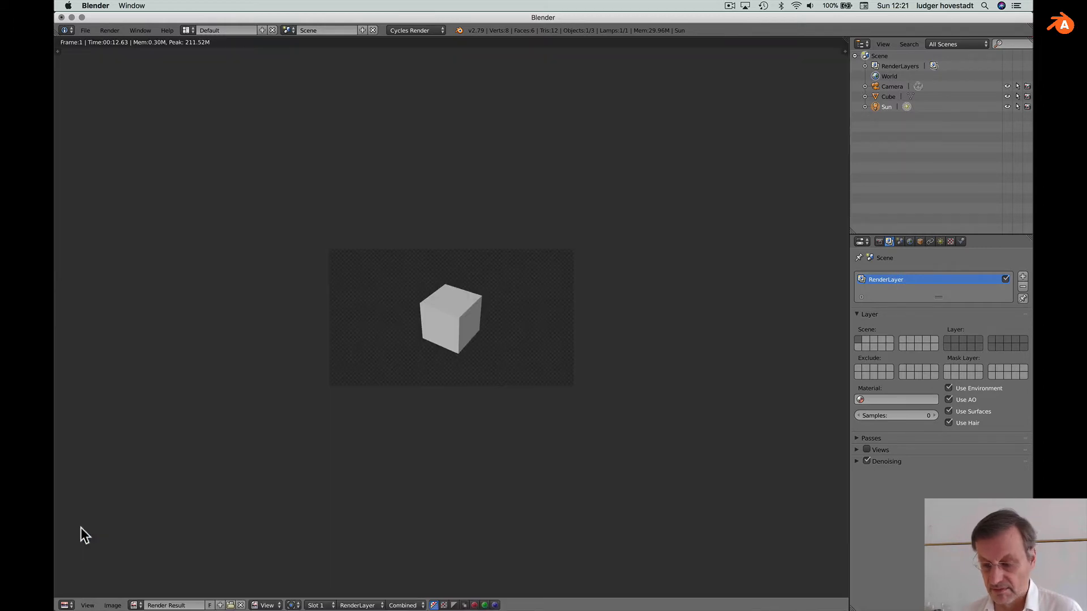
pyautogui.click(65, 605)
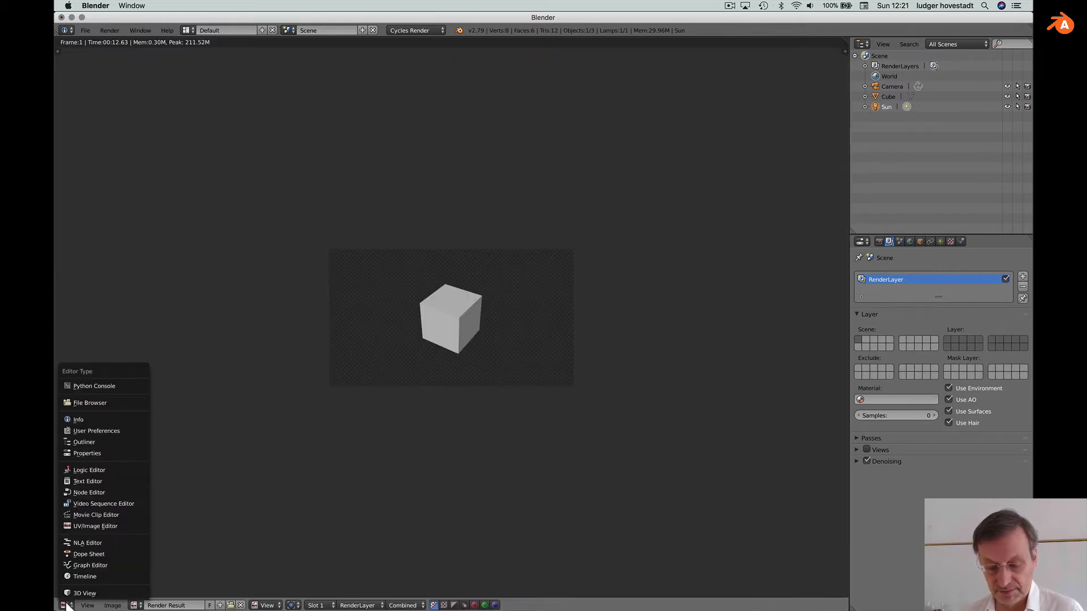
pyautogui.click(84, 493)
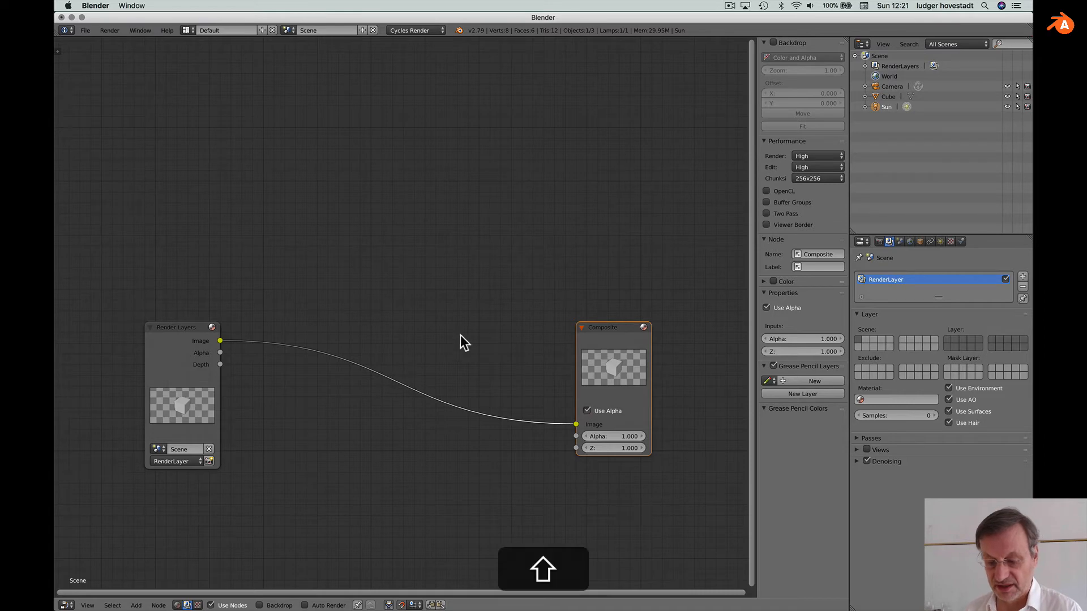
# Step: Add an Image input node and place it above the Render Layers node
pyautogui.hotkey('shift', 'a')
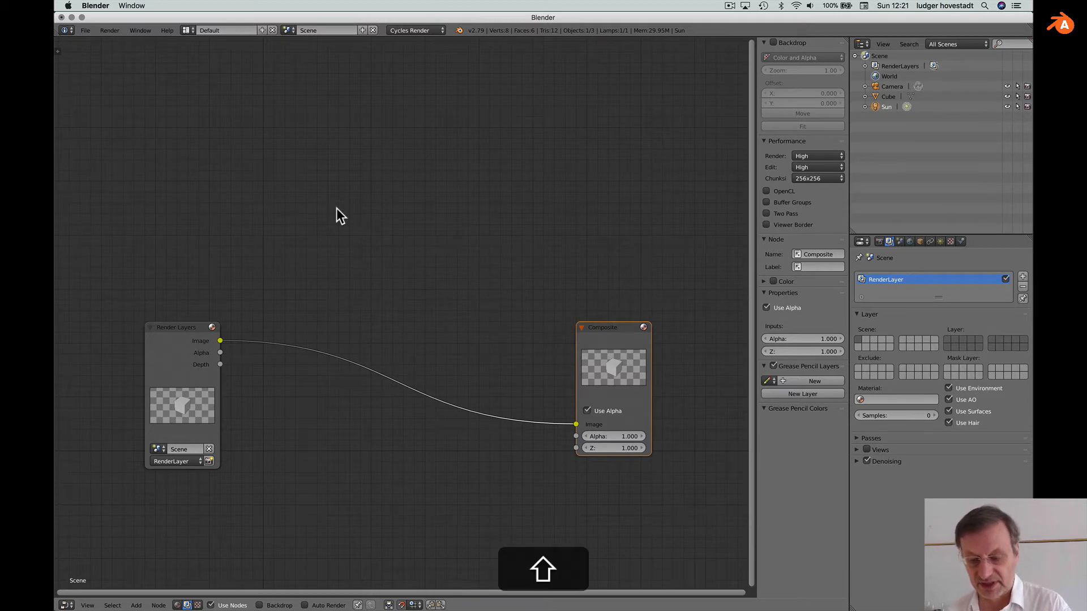
pyautogui.hotkey('shift', 'a')
pyautogui.moveTo(337, 219)
pyautogui.click(369, 231)
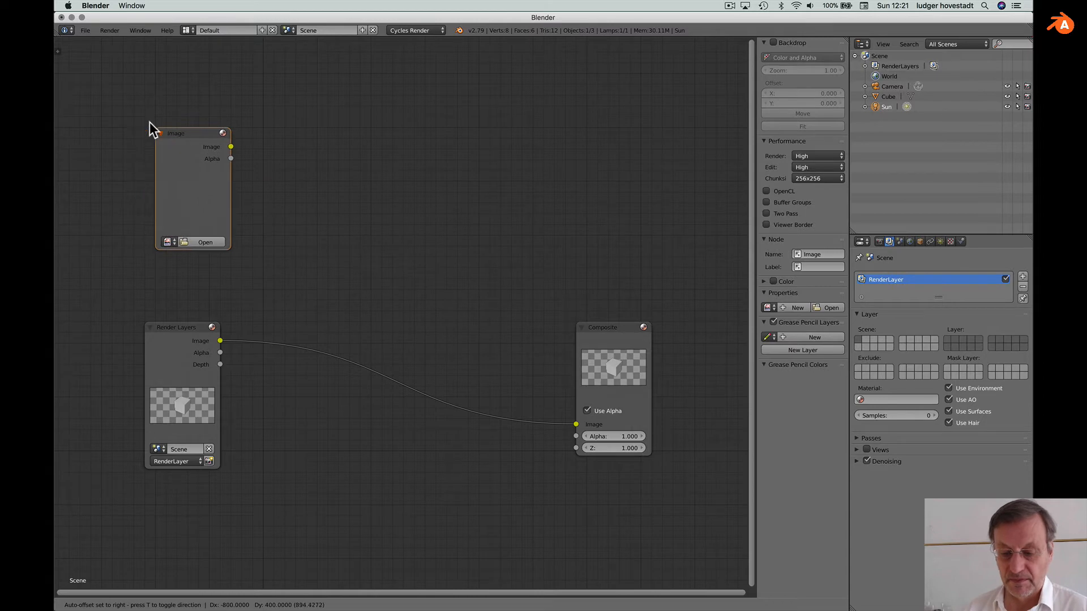
pyautogui.click(150, 121)
# Step: Load Amazon-rainforest-inside-of-kills.jpg from the images folder into the Image node and line the node up with Render Layers
pyautogui.click(191, 239)
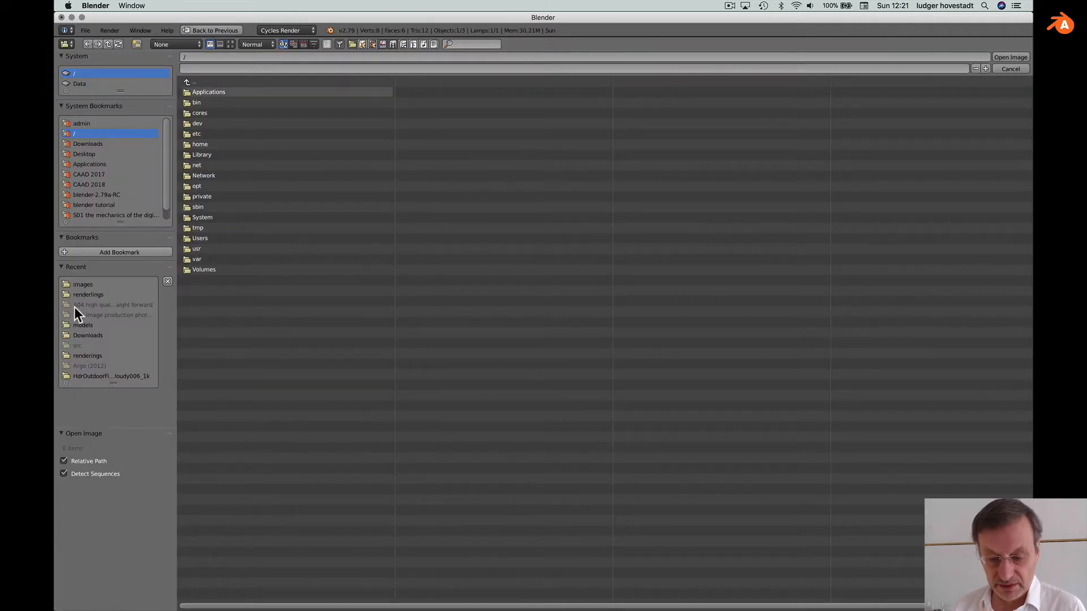
pyautogui.click(83, 286)
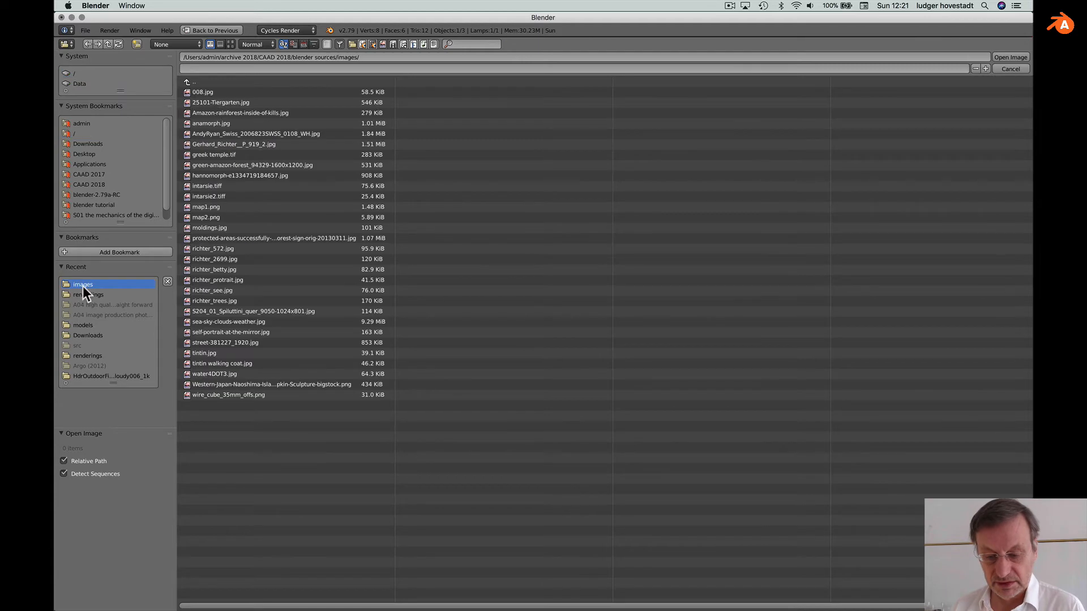
pyautogui.click(231, 44)
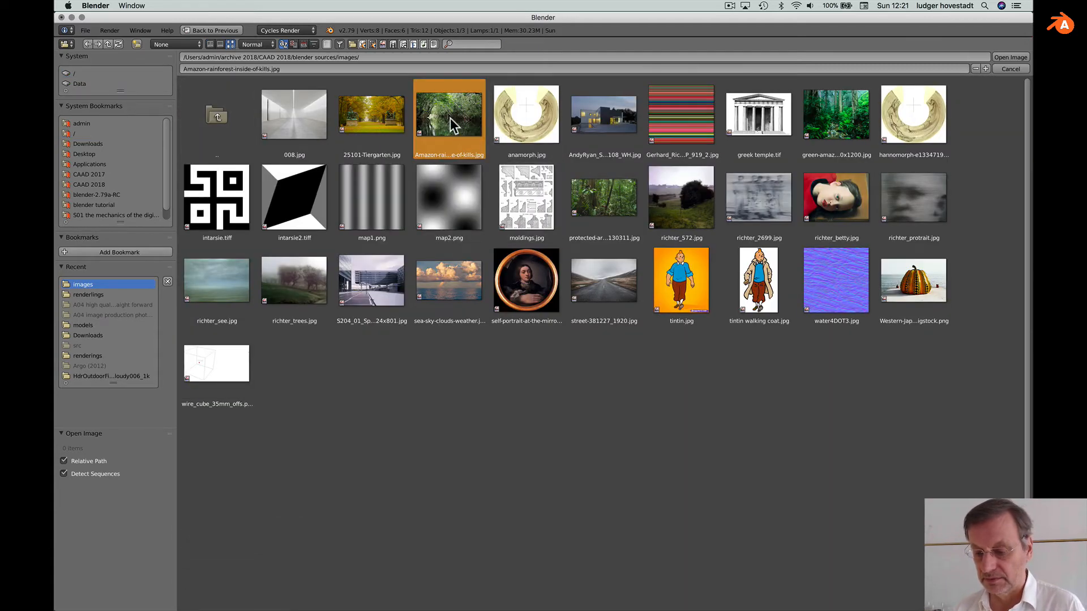
pyautogui.doubleClick(451, 118)
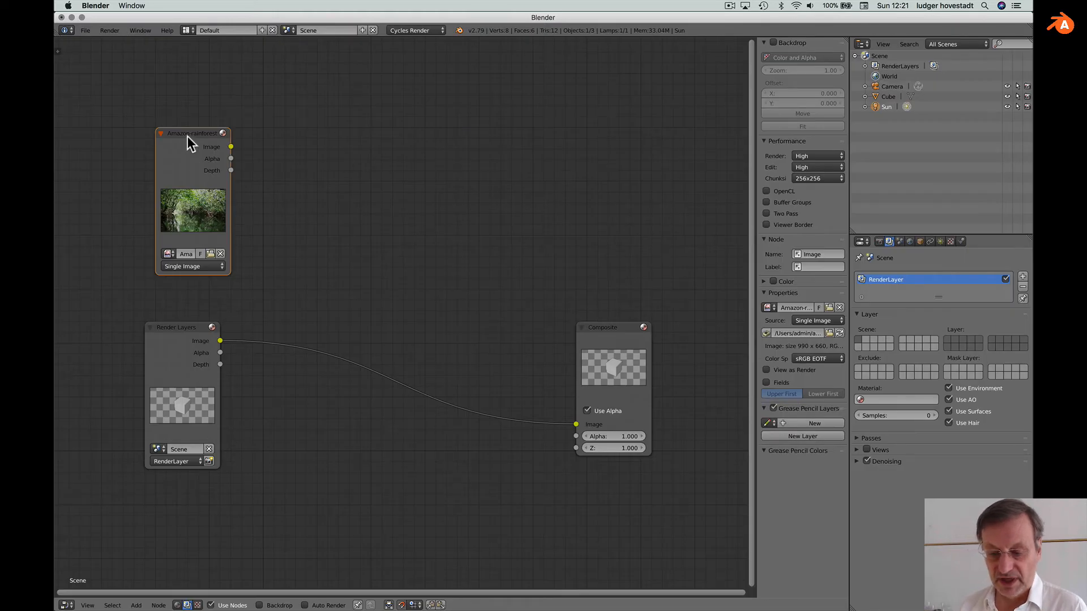
pyautogui.moveTo(188, 136); pyautogui.dragTo(178, 133)
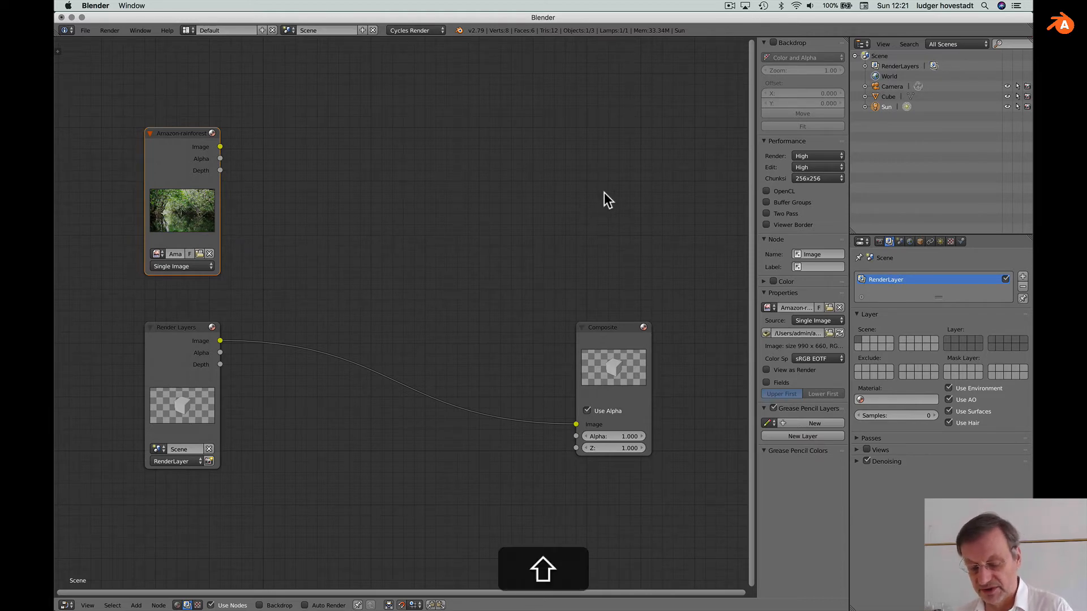
# Step: Add a Viewer output node and place it directly above the Composite node
pyautogui.hotkey('shift', 'a')
pyautogui.moveTo(602, 204)
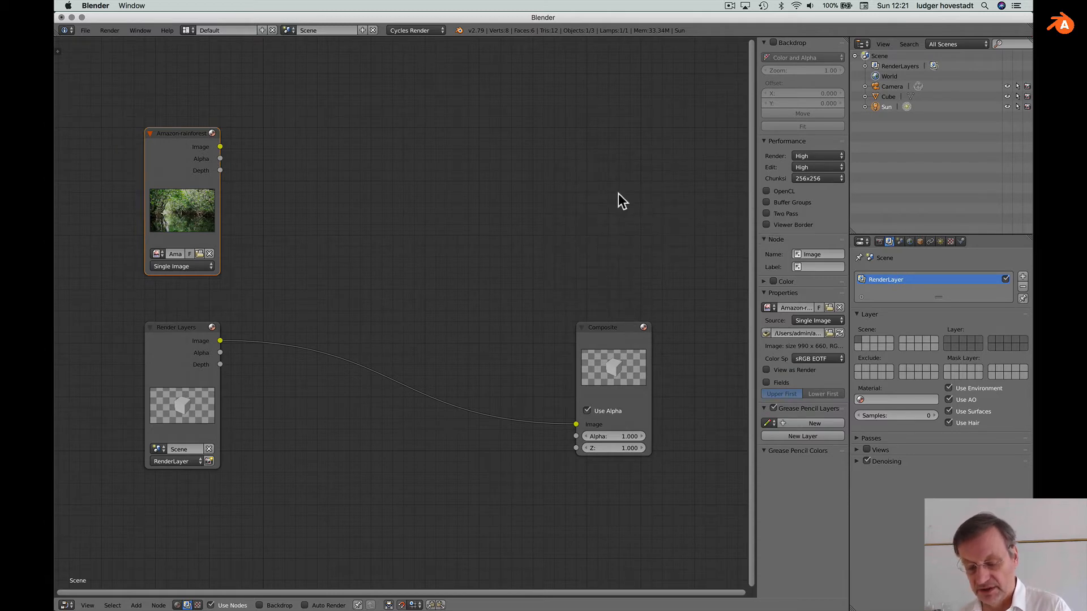
pyautogui.hotkey('shift', 'a')
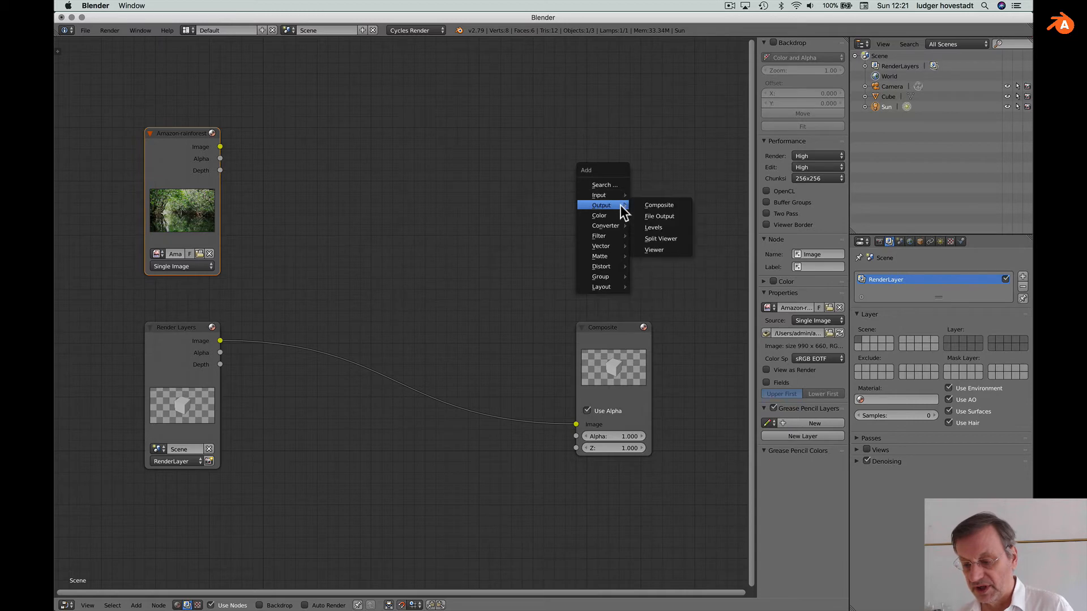
pyautogui.click(664, 249)
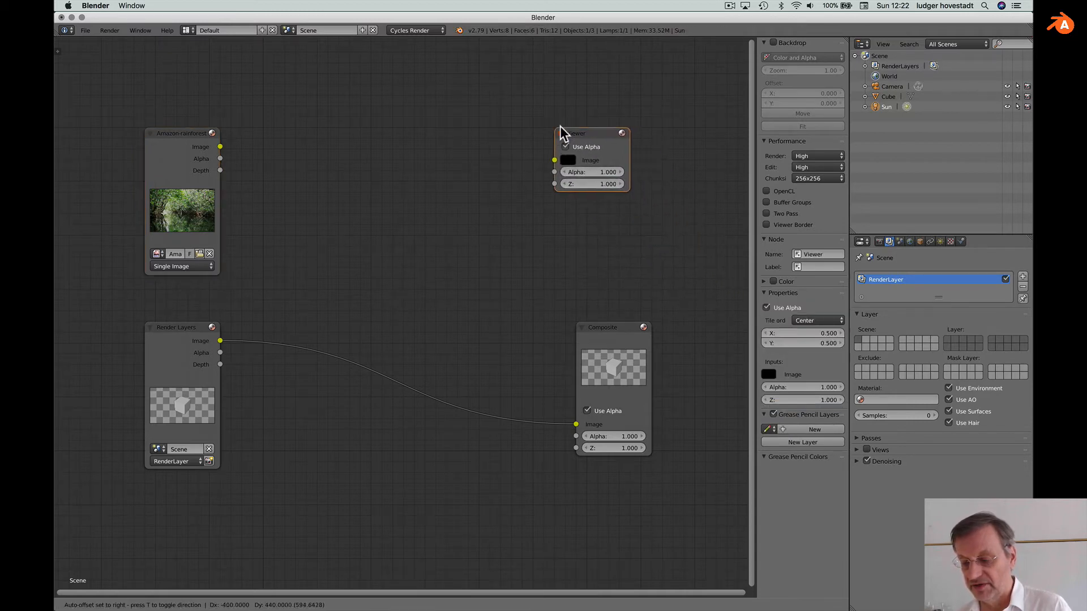
pyautogui.click(577, 137)
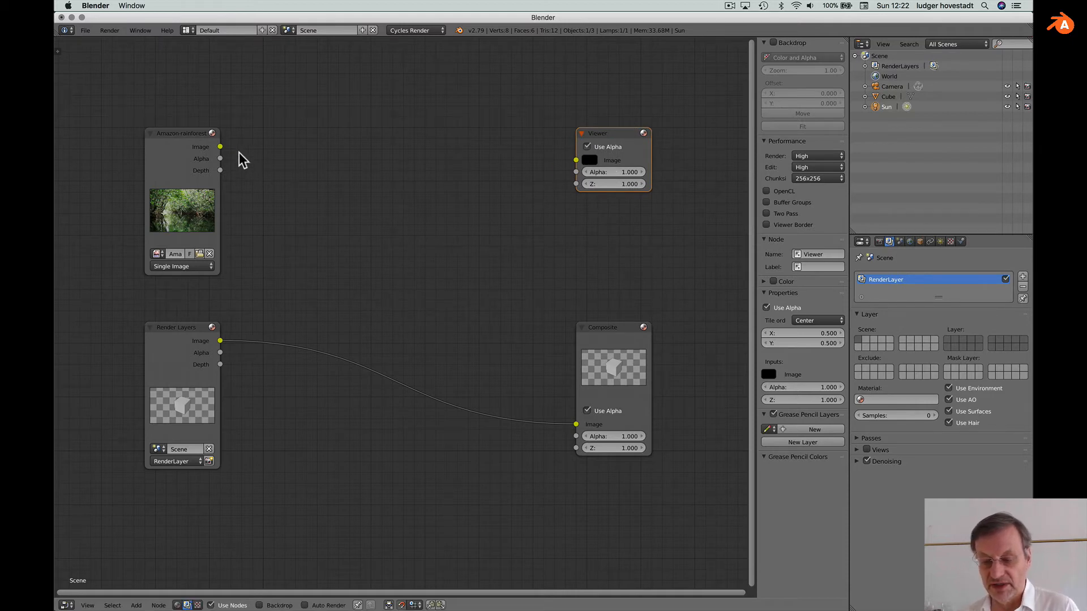
# Step: Connect the rainforest node's Image output to the Viewer's Image input and turn on the Viewer's preview
pyautogui.moveTo(220, 147); pyautogui.dragTo(282, 173)
pyautogui.moveTo(228, 146); pyautogui.dragTo(571, 160)
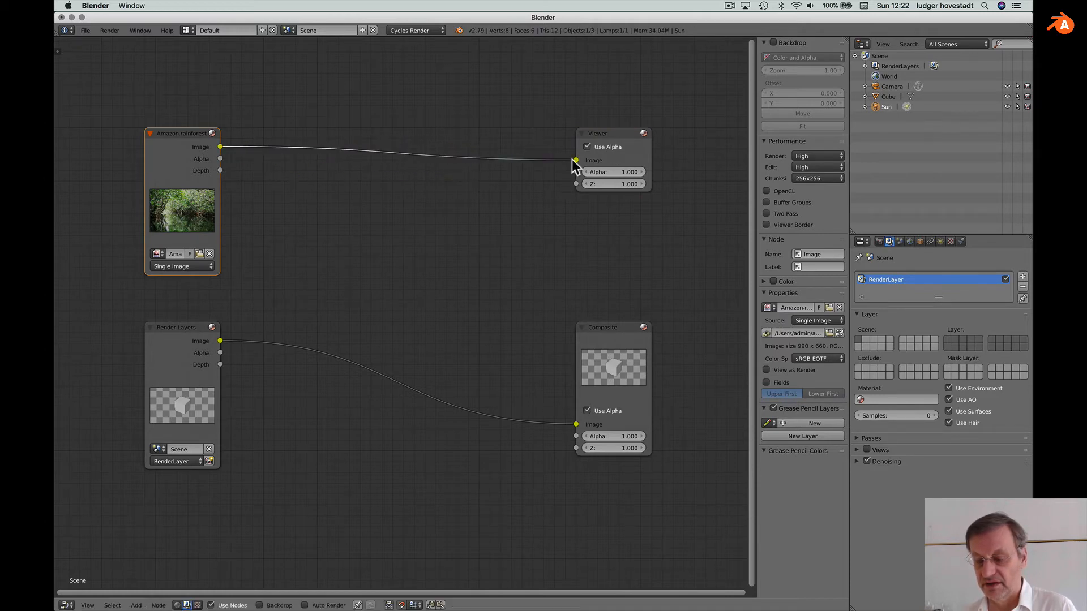
pyautogui.click(644, 132)
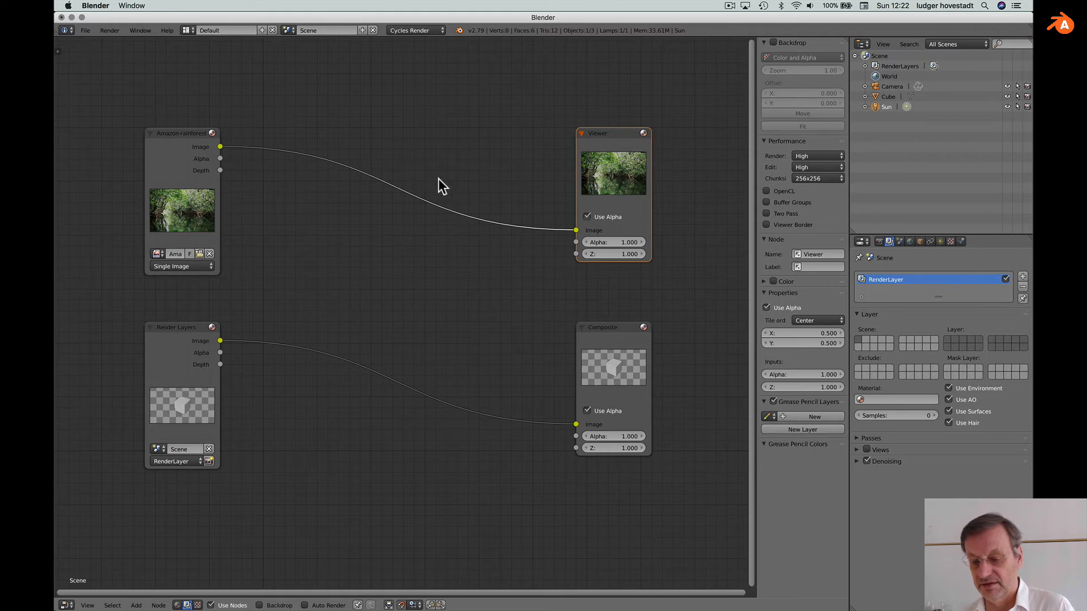
# Step: Toggle the Viewer node's preview off and on, and collapse and expand the node
pyautogui.click(644, 133)
pyautogui.click(644, 133)
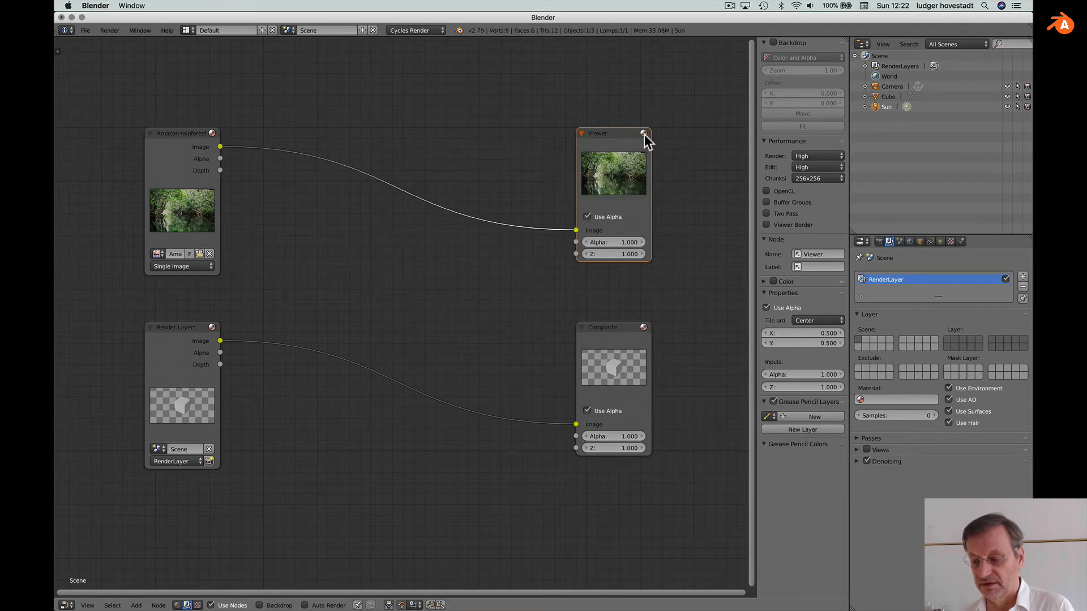
pyautogui.click(644, 133)
pyautogui.press('h')
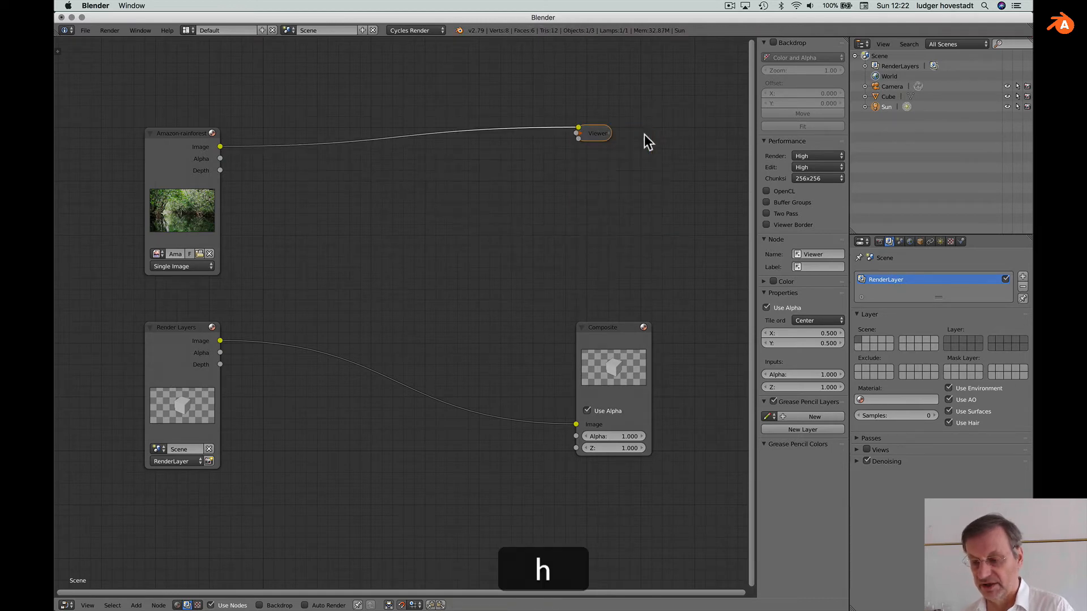
pyautogui.press('h')
pyautogui.click(643, 134)
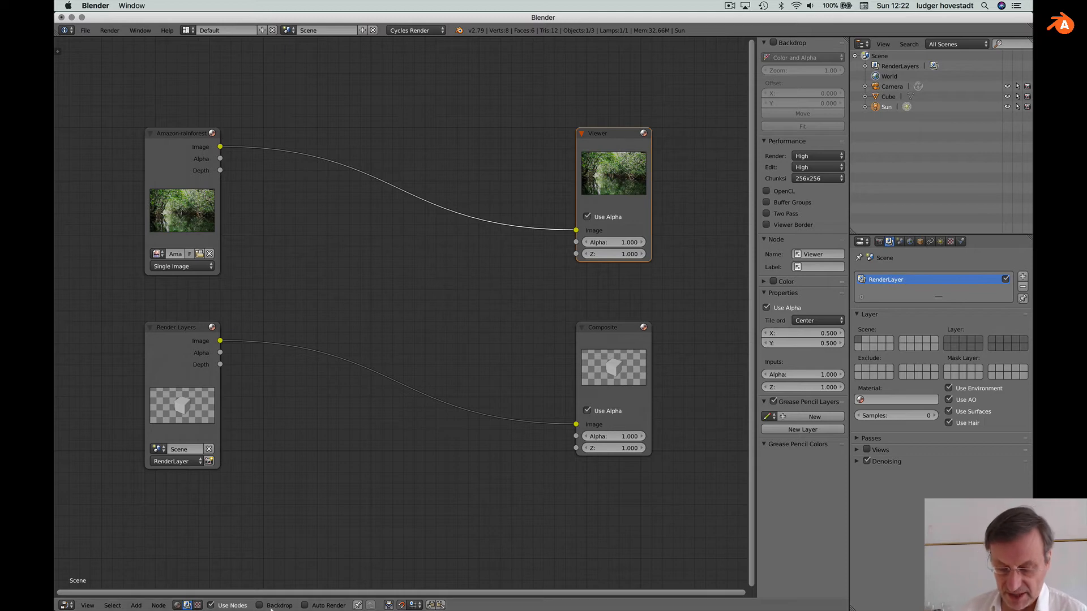
# Step: Enable the Node Editor backdrop, try a zoom of 2.08 with a shifted offset, and fit the backdrop to the editor
pyautogui.click(260, 605)
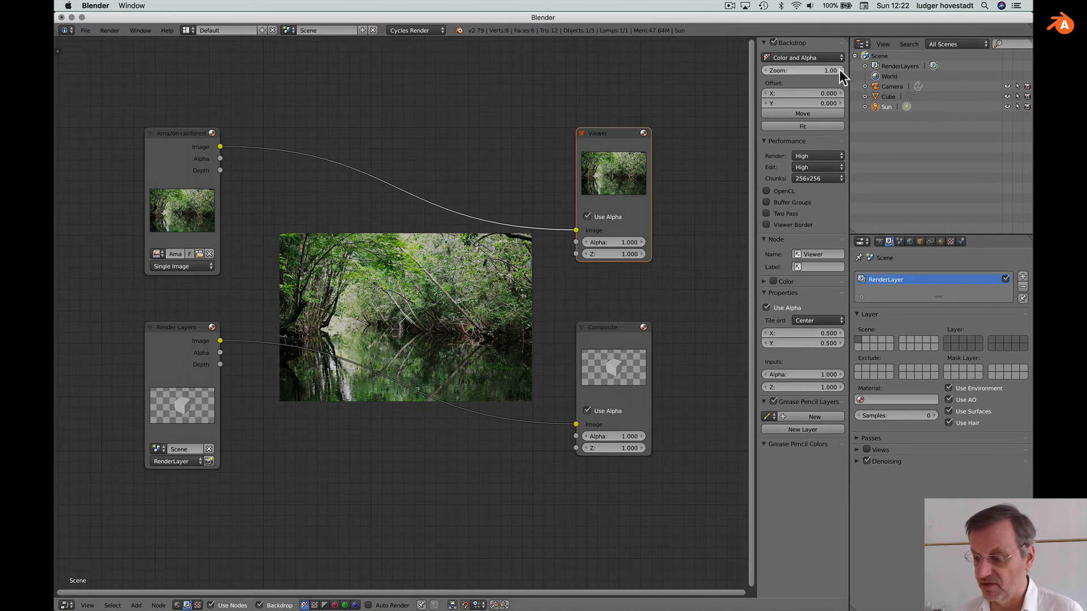
pyautogui.moveTo(840, 70); pyautogui.dragTo(866, 69)
pyautogui.click(815, 115)
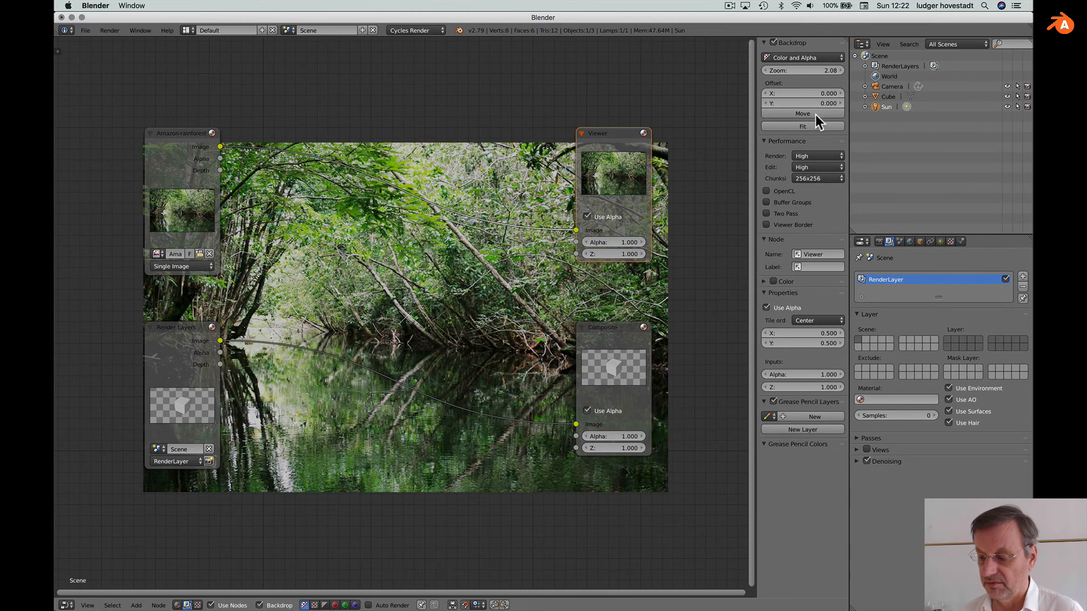
pyautogui.click(818, 127)
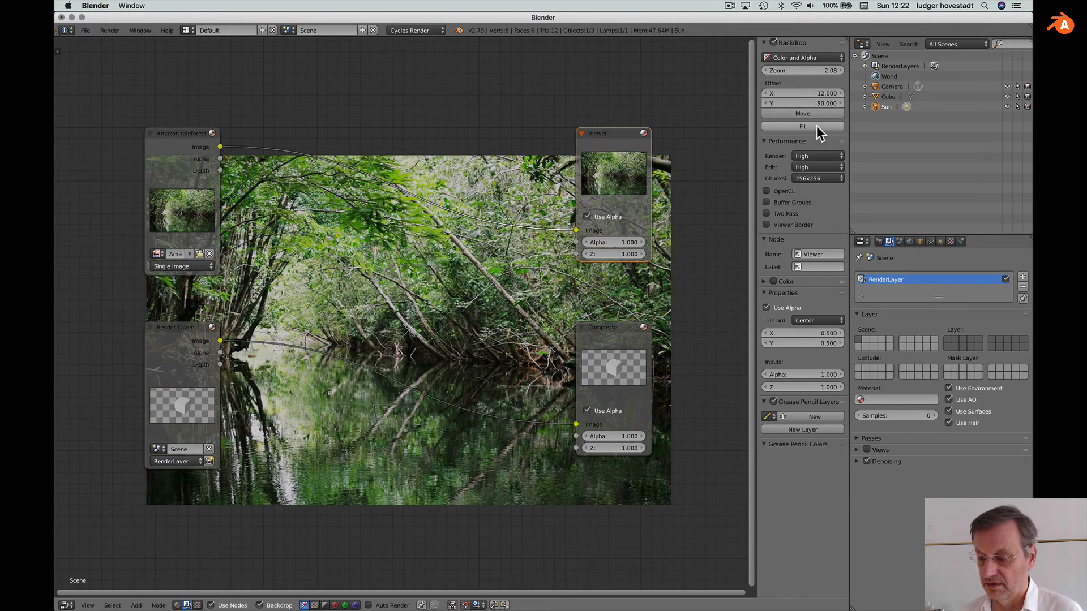
pyautogui.click(816, 126)
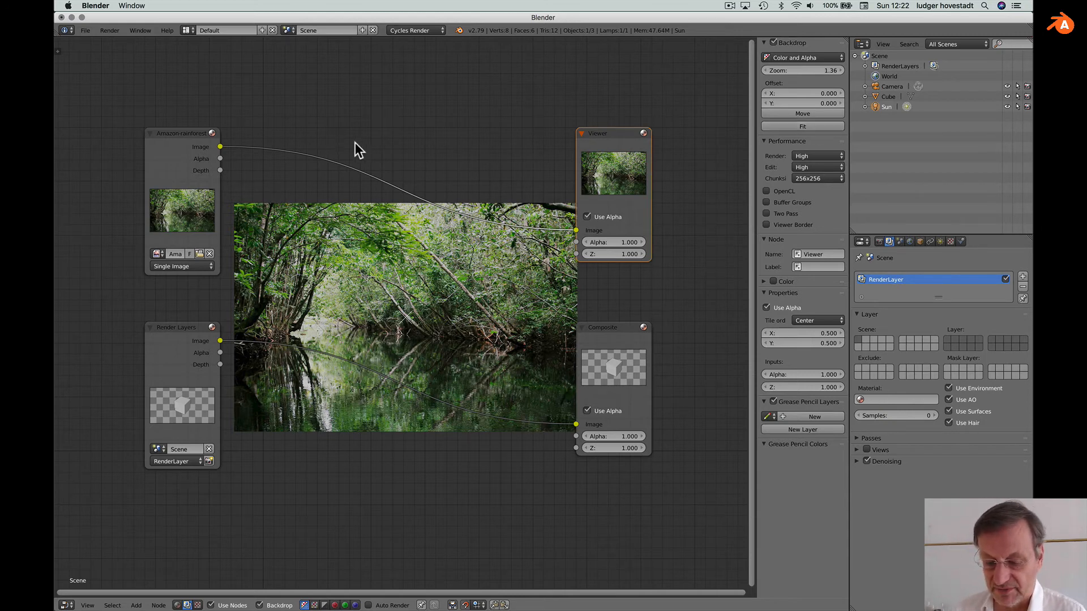
# Step: Add an RGB to BW converter node onto the link between the rainforest image and the Viewer
pyautogui.hotkey('shift', 'a')
pyautogui.moveTo(354, 144)
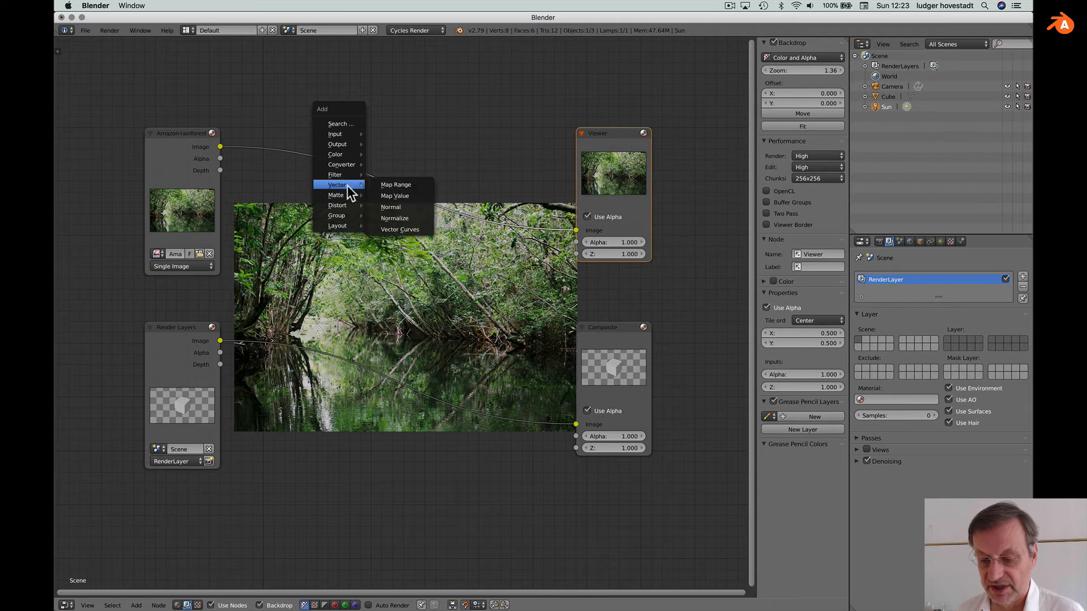
pyautogui.moveTo(348, 204)
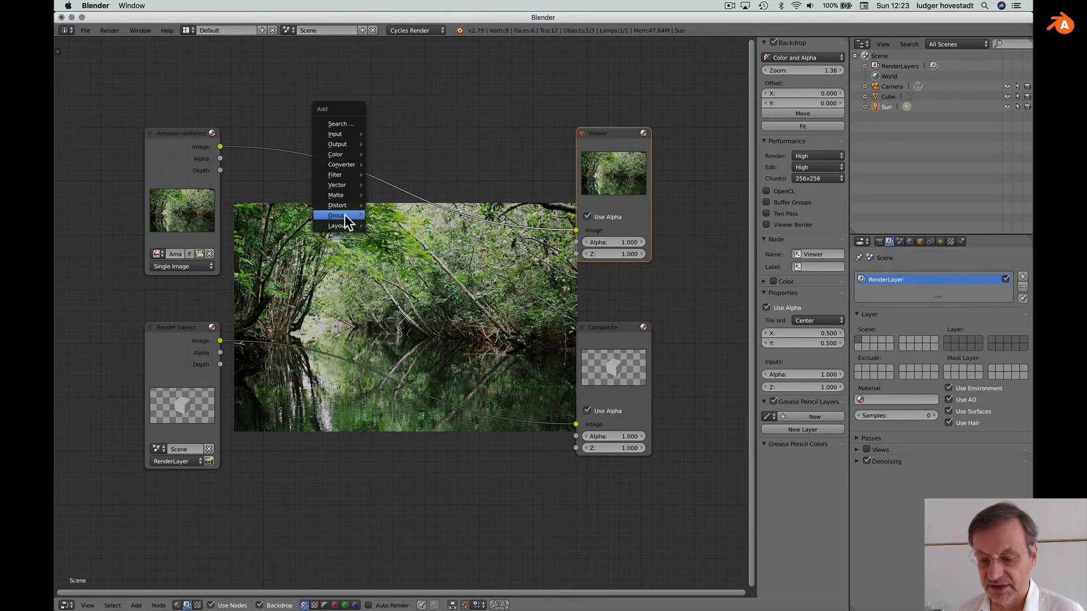
pyautogui.moveTo(346, 224)
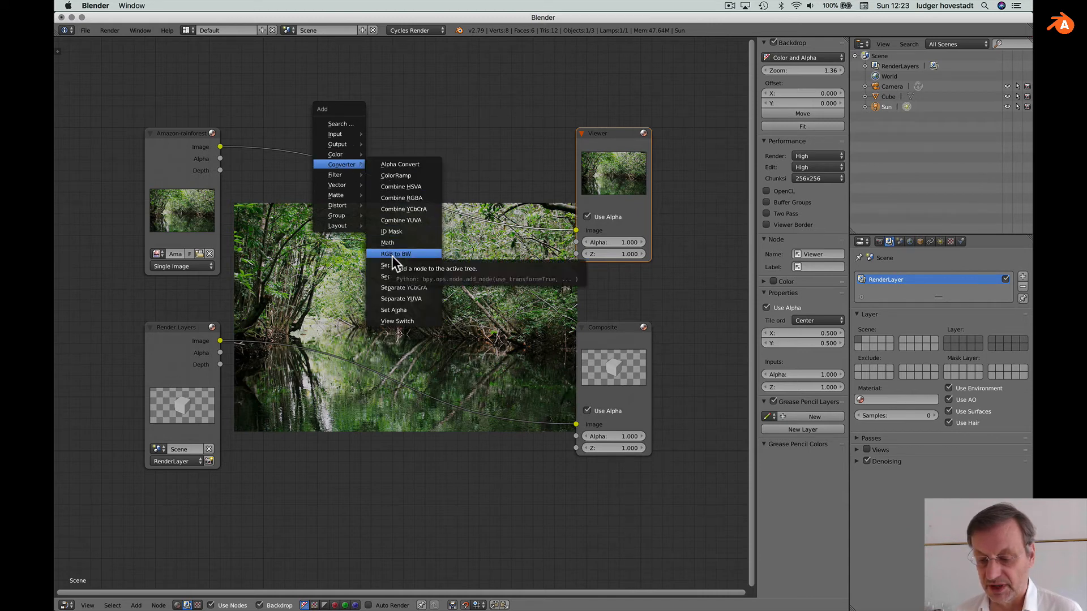
pyautogui.click(393, 254)
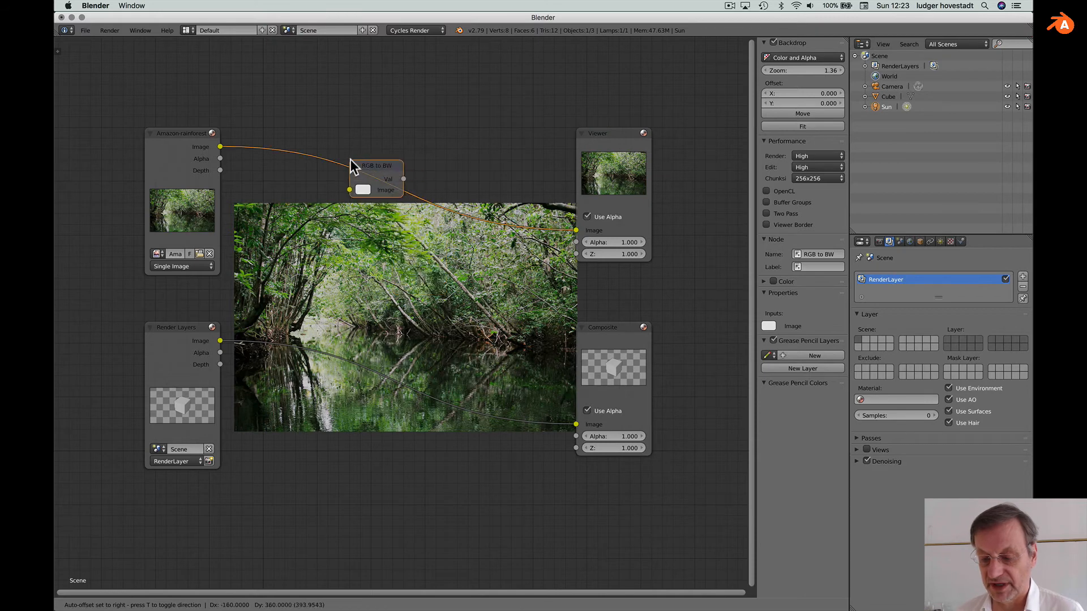
pyautogui.click(351, 161)
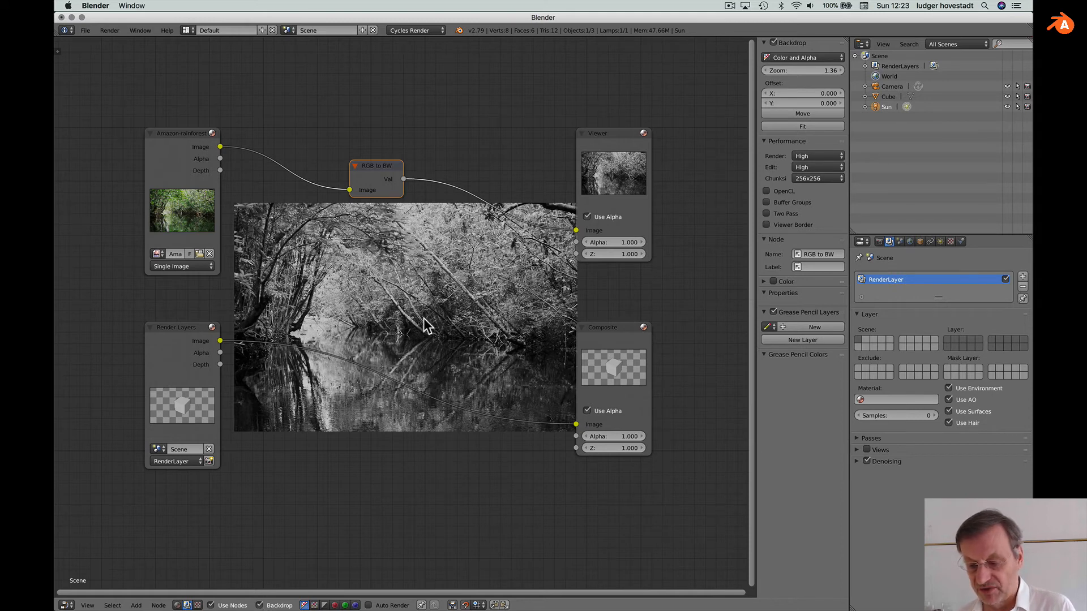
# Step: Duplicate the Viewer node, place the copy above the original, and move the original Viewer down and to the right
pyautogui.press('shift')
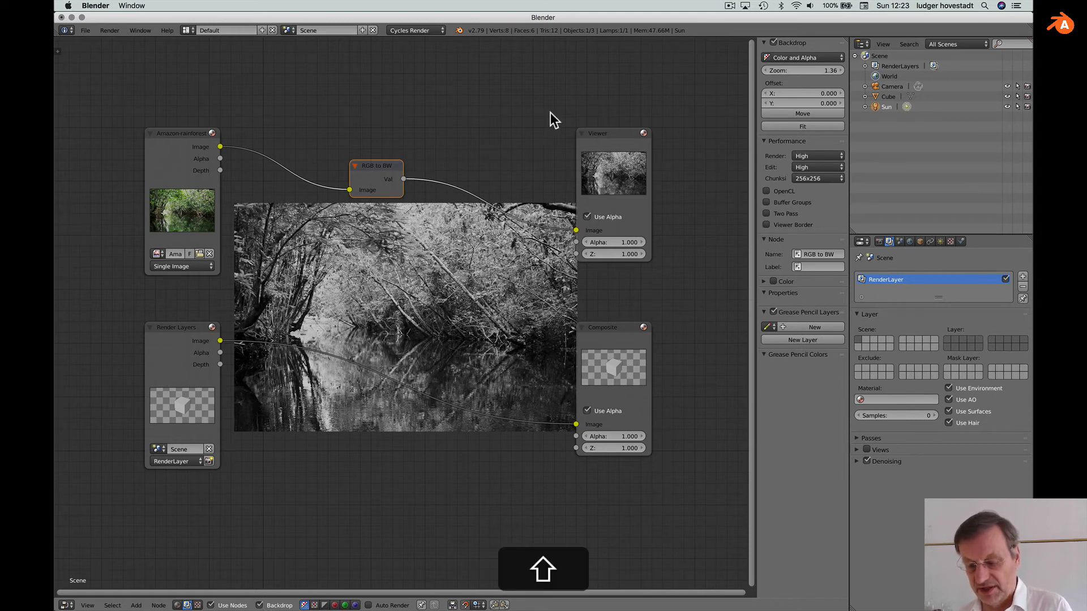
pyautogui.click(606, 134)
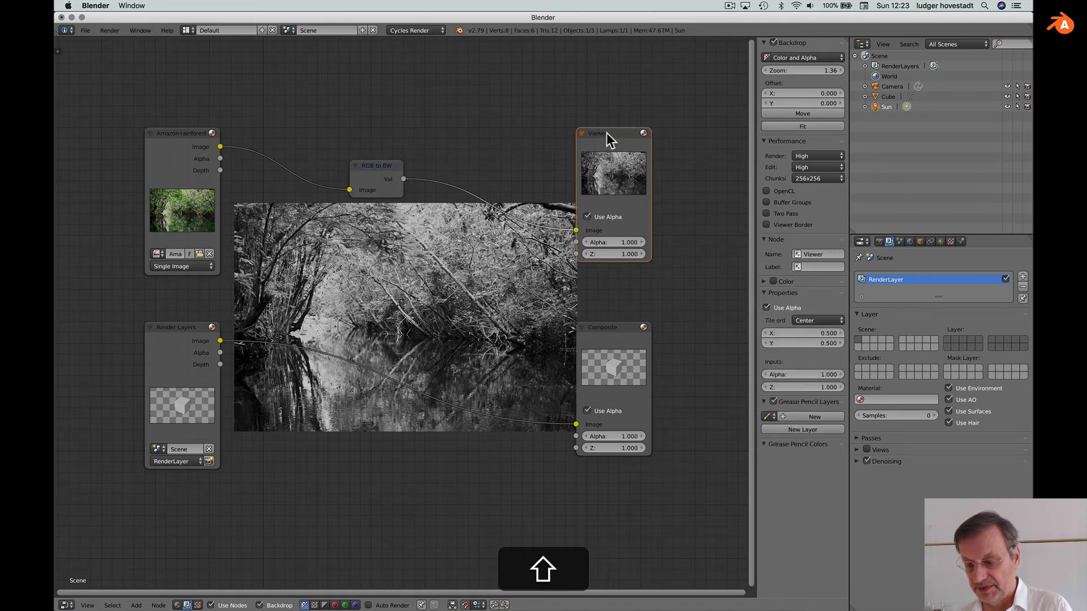
pyautogui.hotkey('shift', 'd')
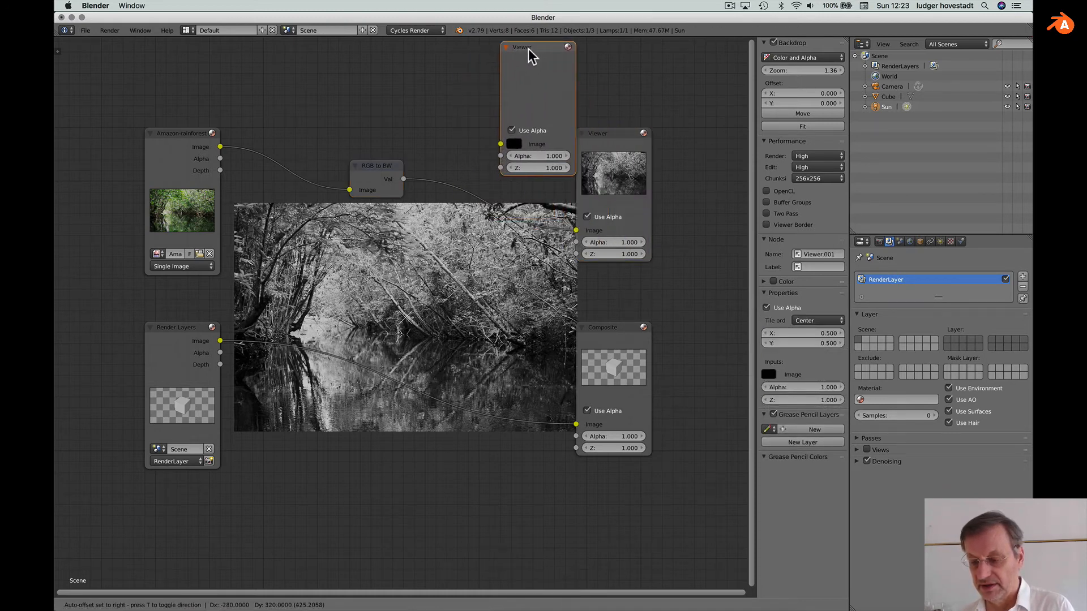
pyautogui.click(592, 60)
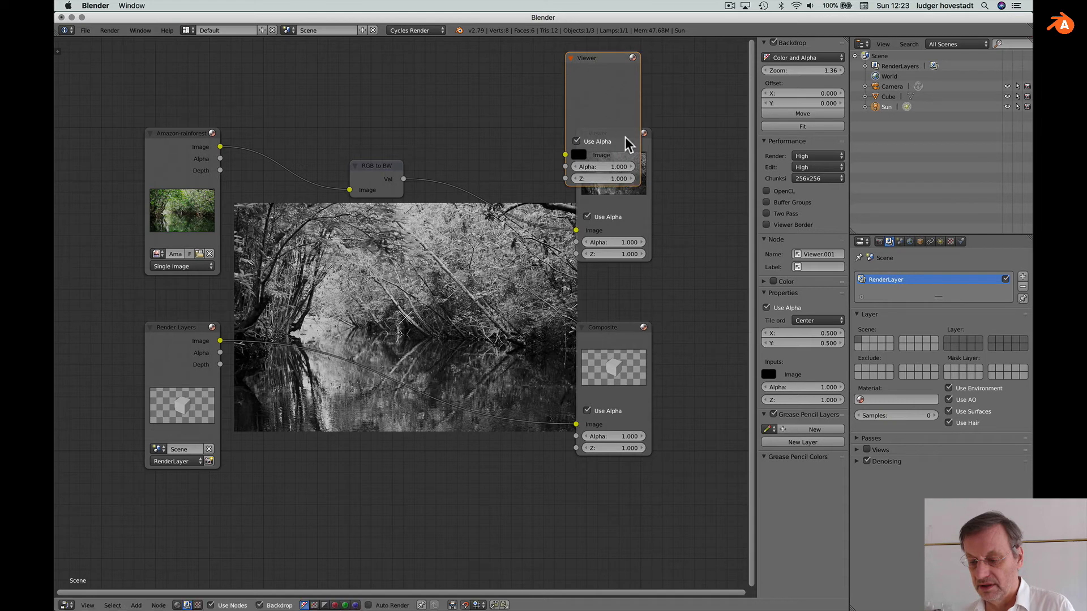
pyautogui.click(644, 165)
pyautogui.moveTo(644, 165); pyautogui.dragTo(674, 189)
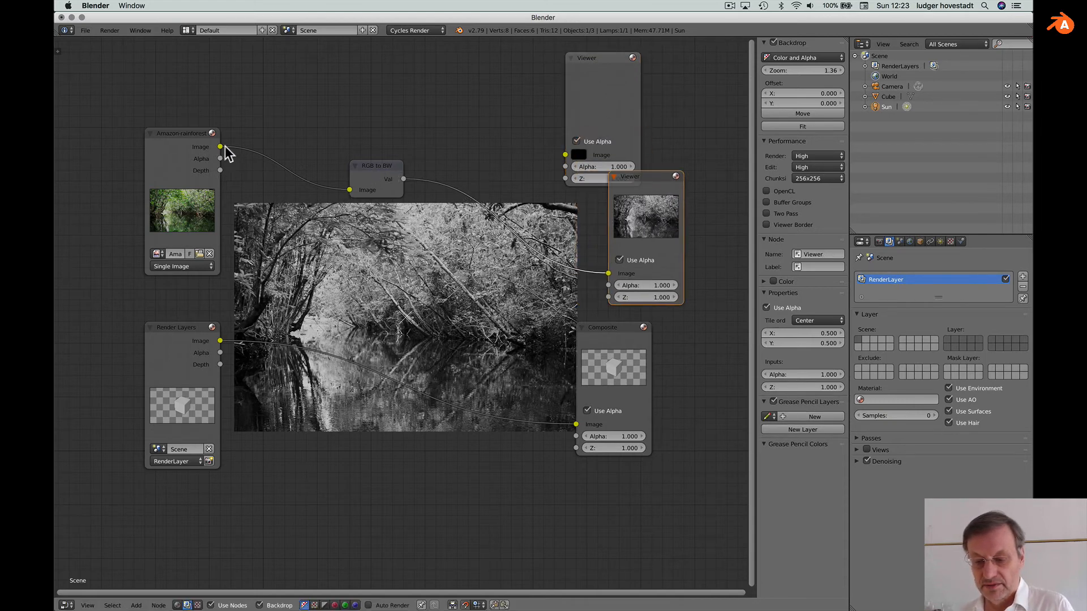
# Step: Connect the rainforest node's Image output directly to the duplicated Viewer and make that Viewer drive the backdrop
pyautogui.moveTo(220, 147); pyautogui.dragTo(567, 153)
pyautogui.click(613, 91)
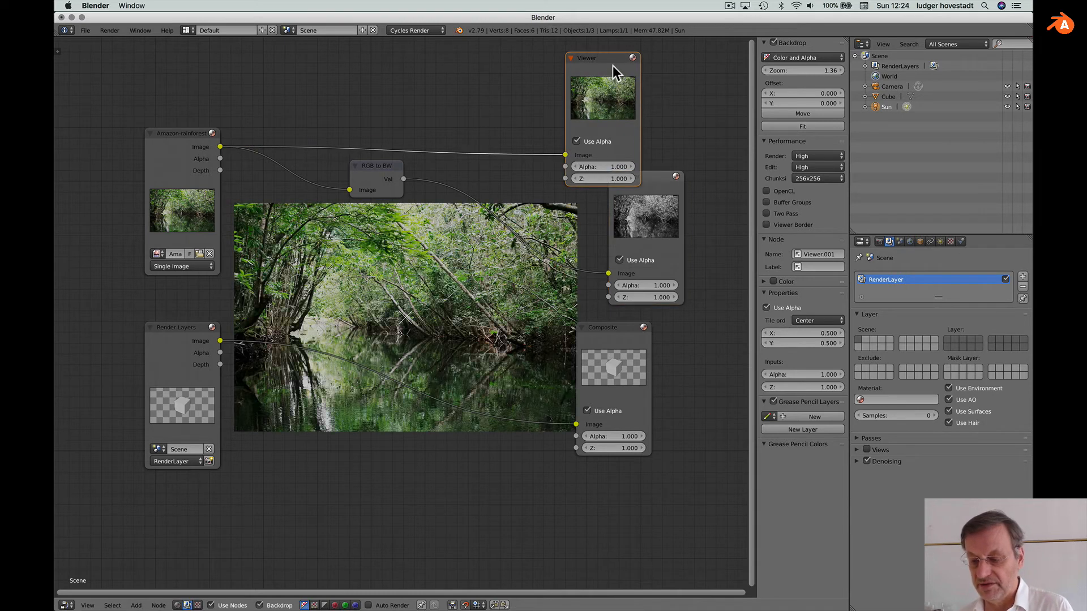
# Step: Show the black-and-white Viewer in the backdrop, shift that Viewer down and to the right, and move the Render Layers node slightly down
pyautogui.click(659, 188)
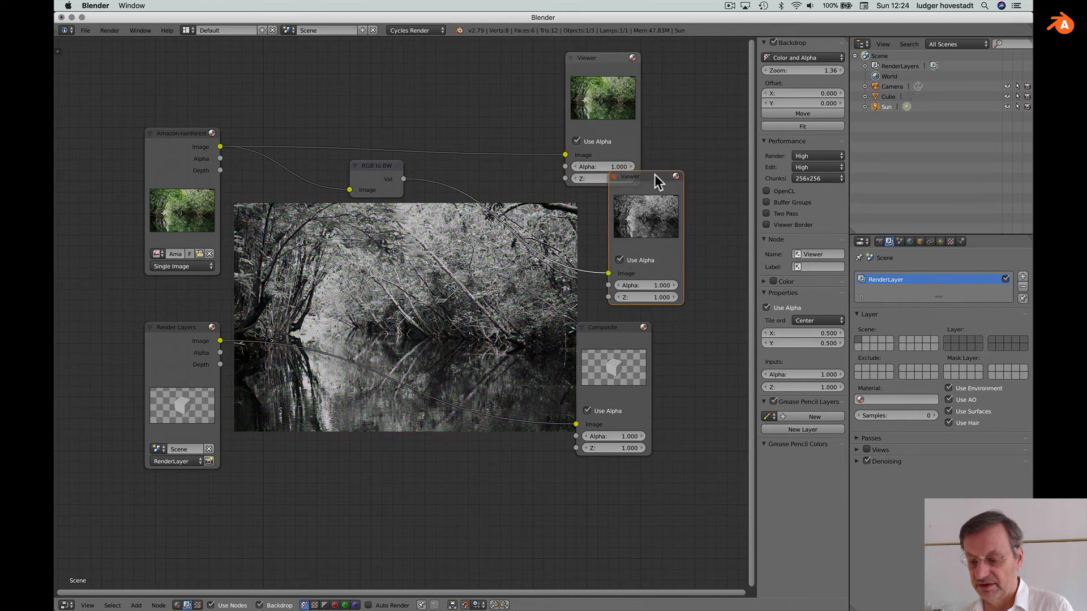
pyautogui.moveTo(654, 174); pyautogui.dragTo(676, 191)
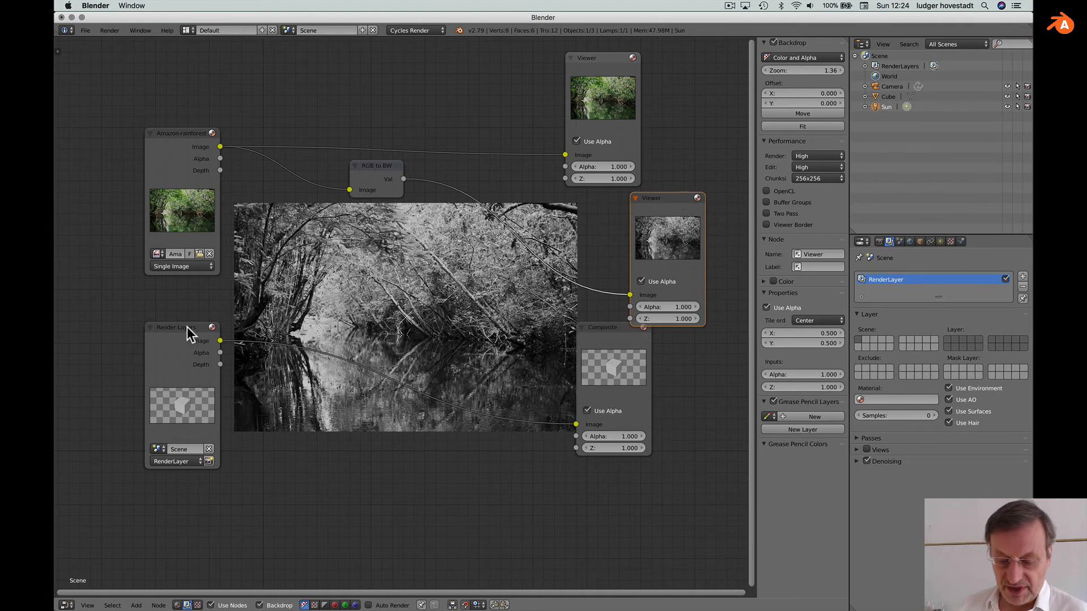
pyautogui.moveTo(187, 327); pyautogui.dragTo(185, 354)
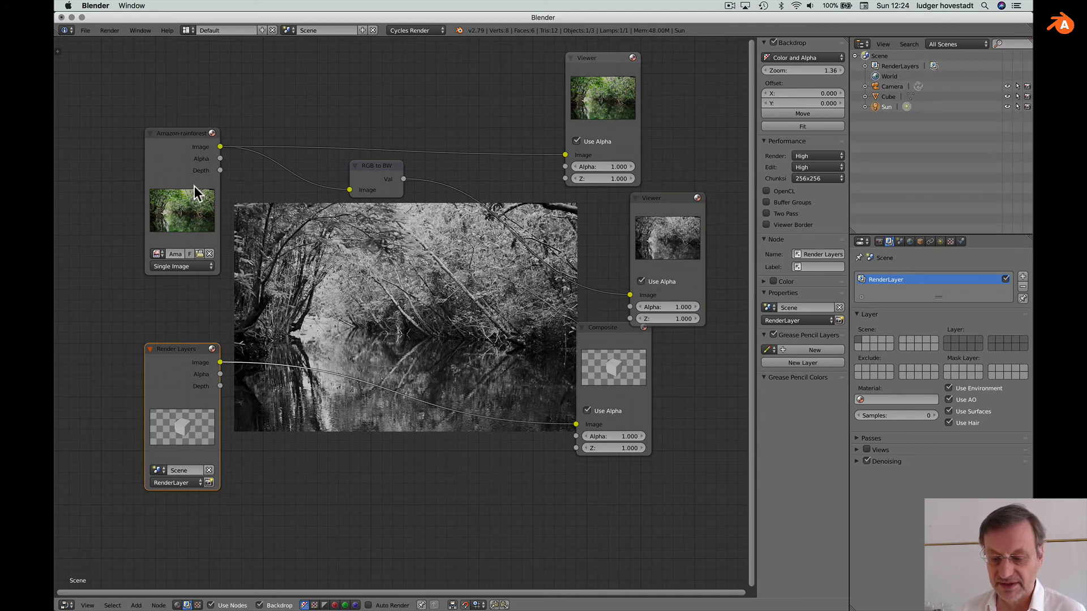
# Step: Compare the rainforest image's pixel size in its node properties with the scene's render resolution under Dimensions
pyautogui.click(176, 168)
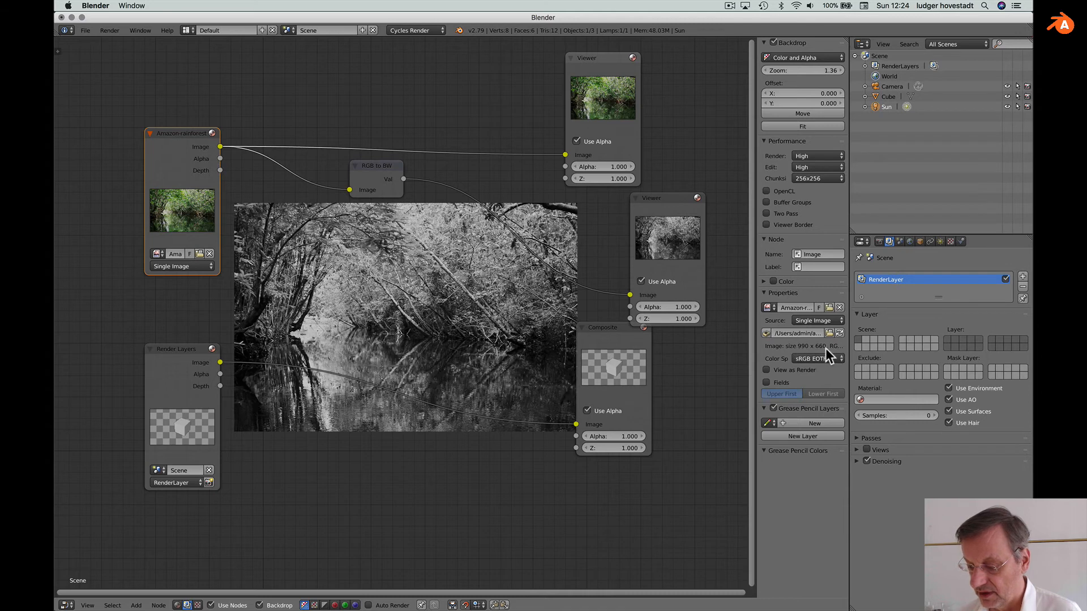
pyautogui.click(181, 351)
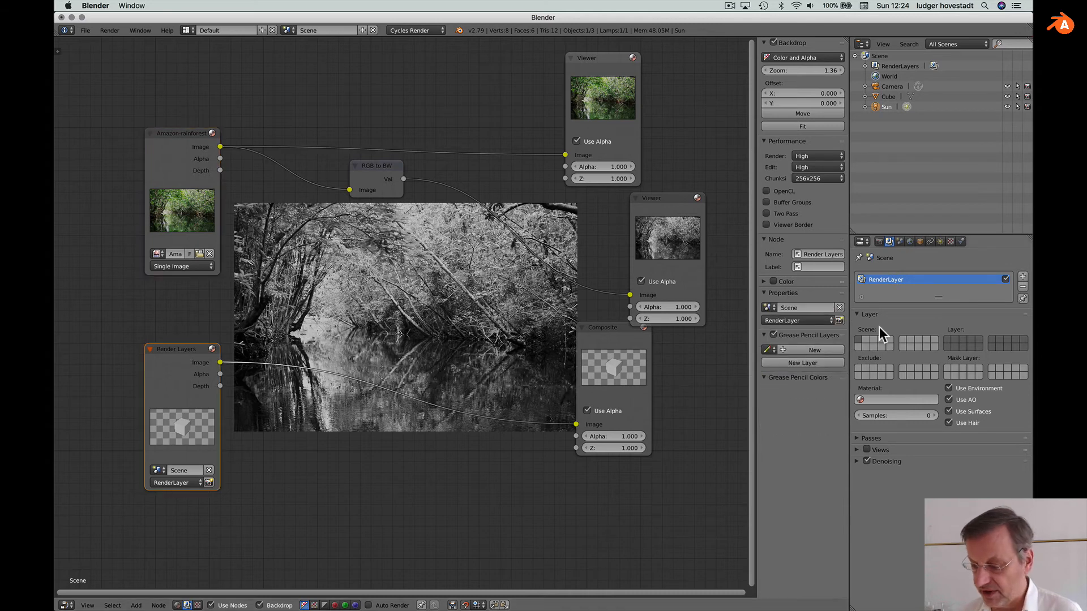
pyautogui.click(879, 240)
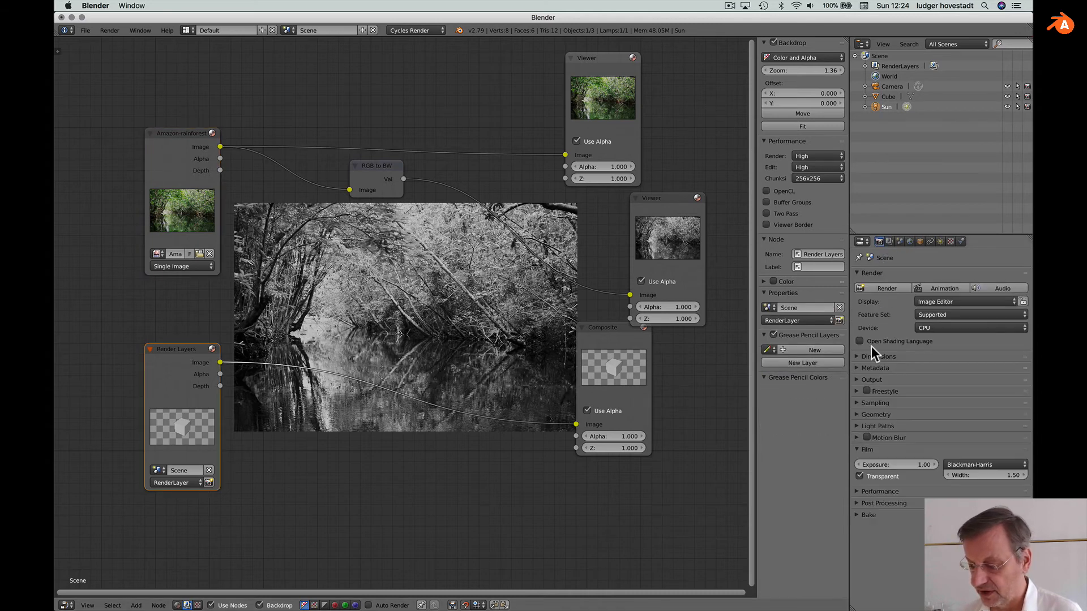
pyautogui.click(859, 356)
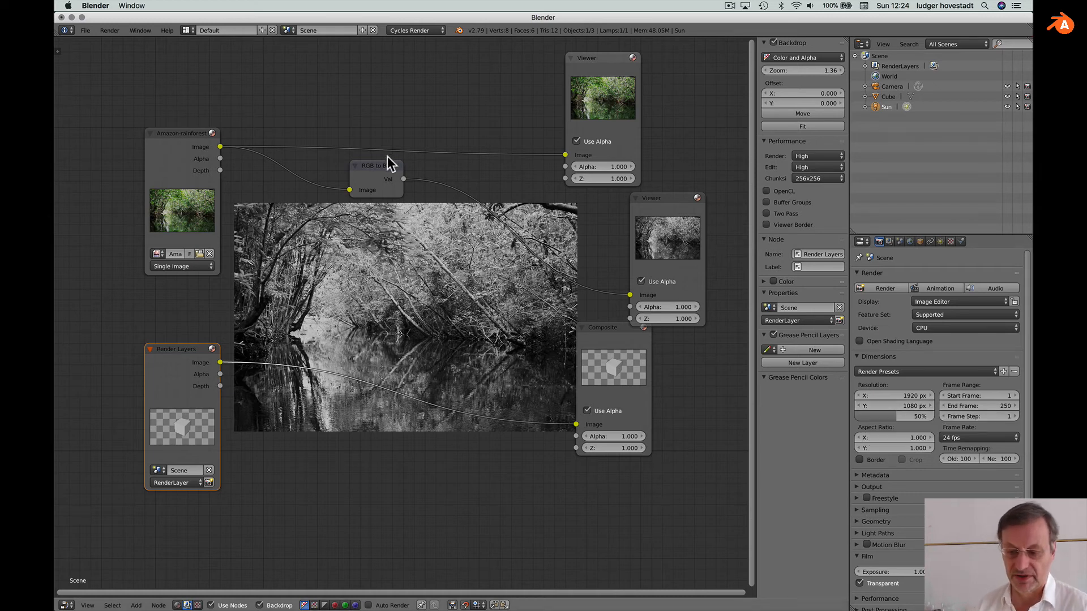
# Step: Insert a Scale node between the rainforest image and the upper Viewer, raise it slightly, and make that Viewer drive the backdrop
pyautogui.hotkey('shift', 'a')
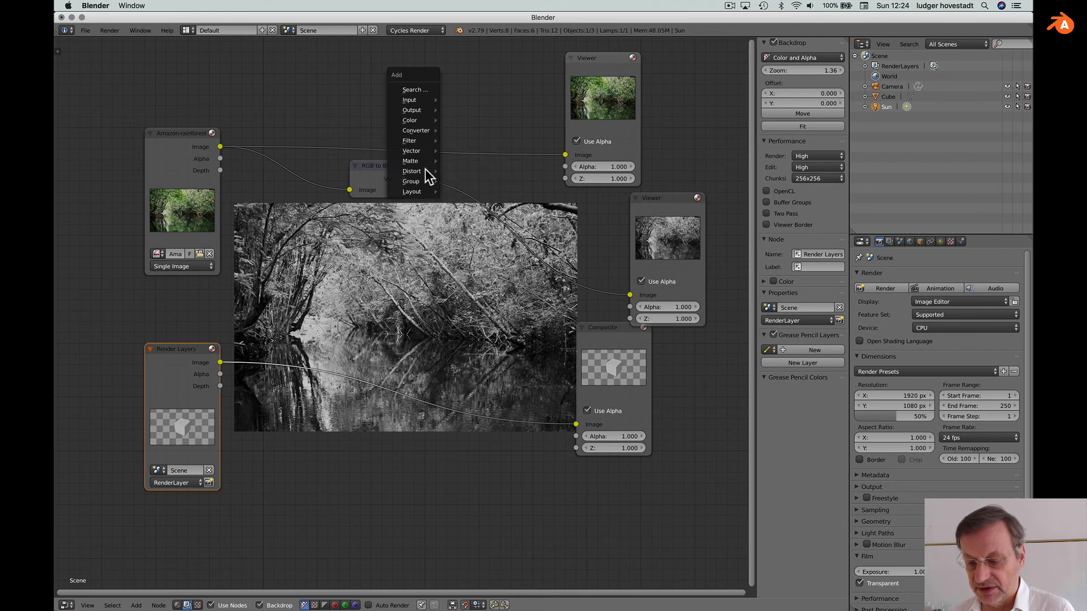
pyautogui.moveTo(441, 174)
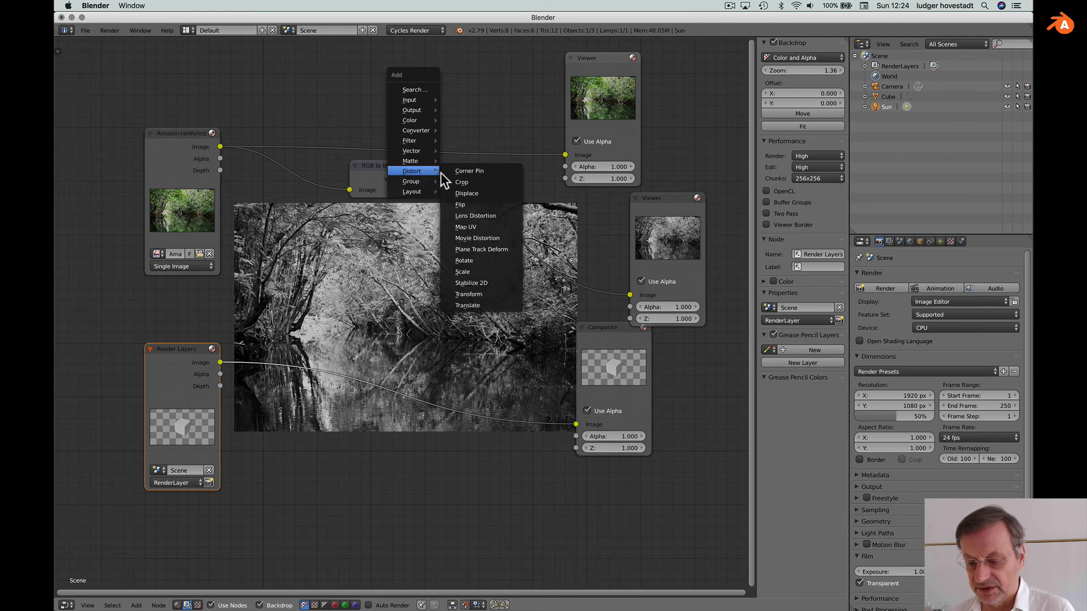
pyautogui.click(470, 270)
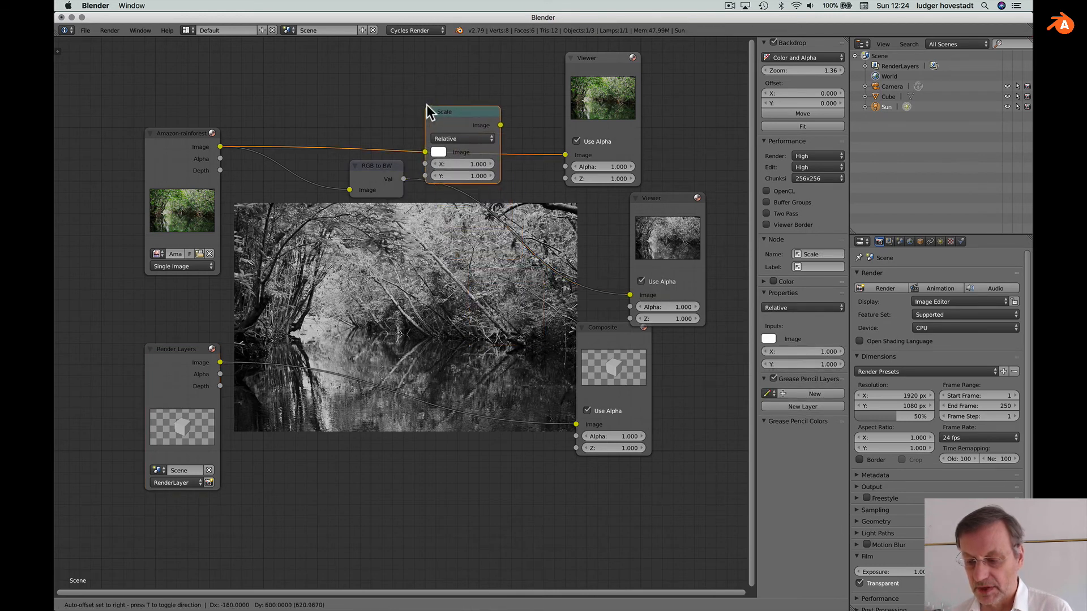
pyautogui.click(427, 104)
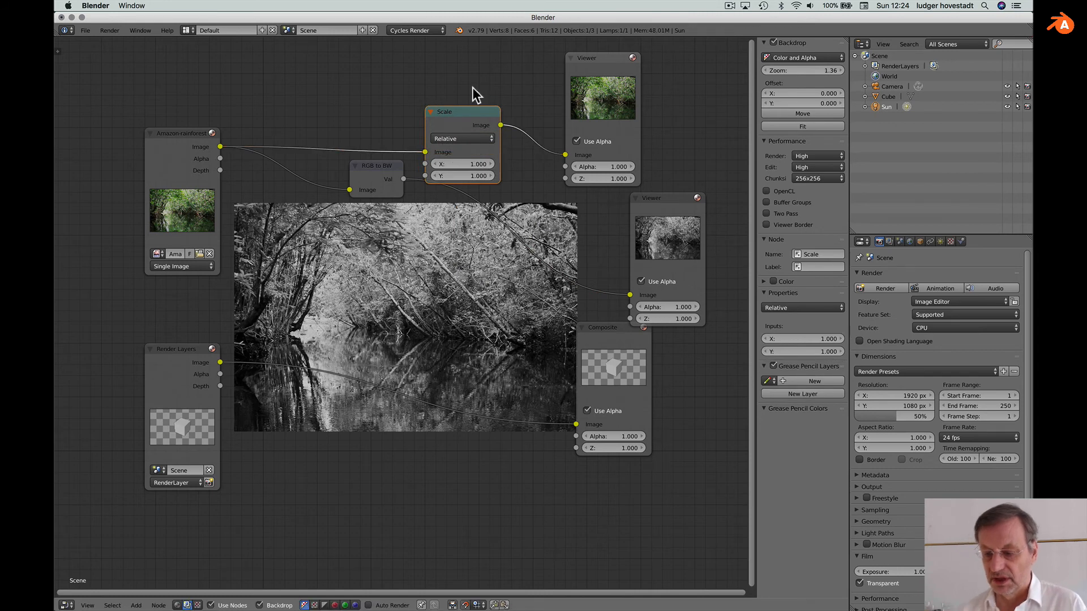
pyautogui.moveTo(468, 111); pyautogui.dragTo(464, 91)
pyautogui.click(617, 63)
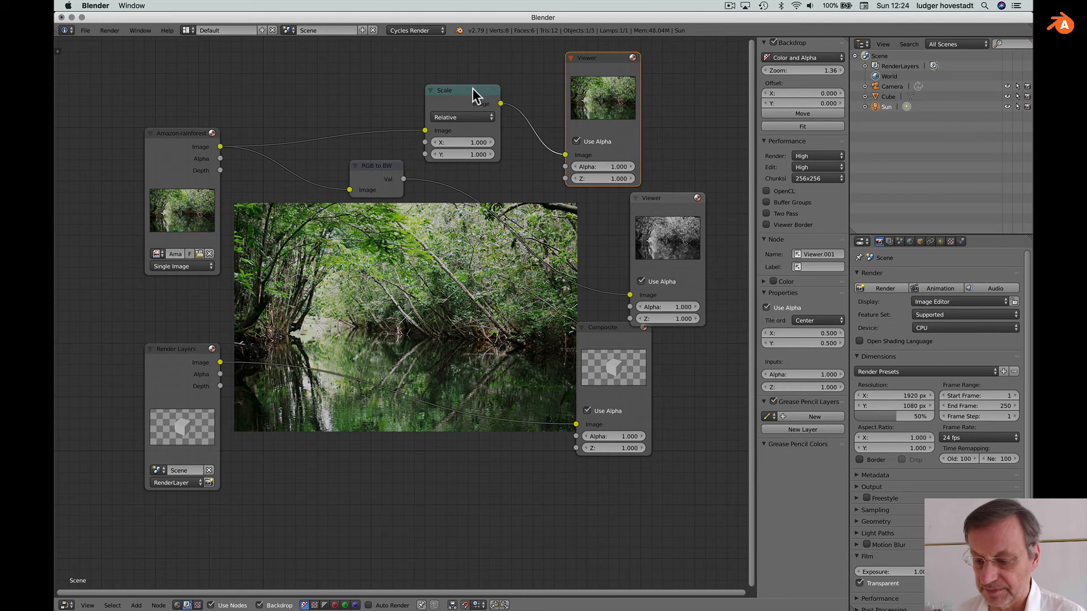
# Step: Set the Scale node to Absolute with X 128 and Y 256
pyautogui.click(467, 117)
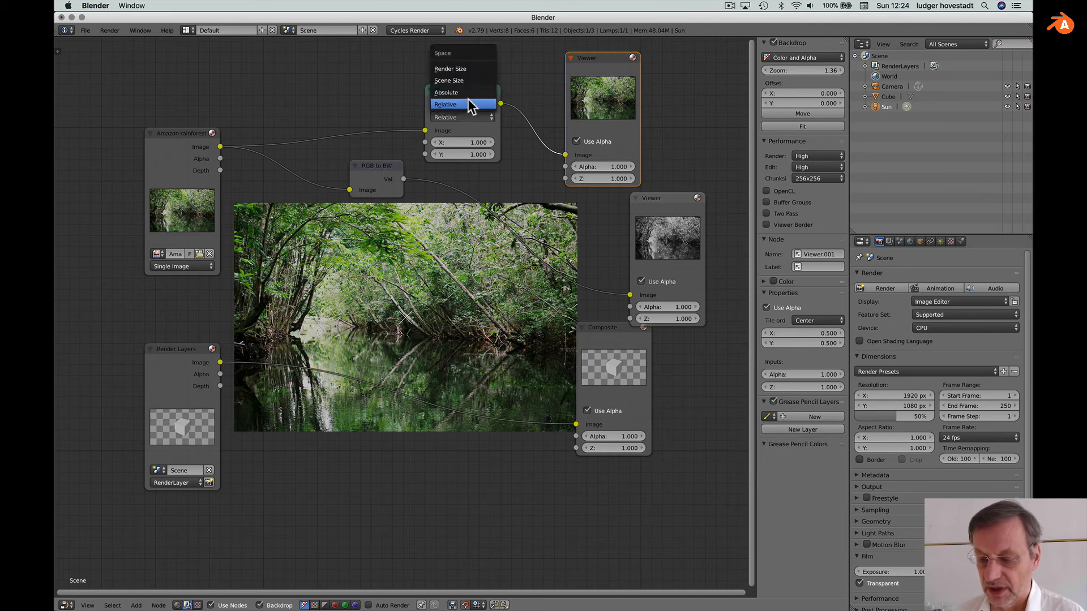
pyautogui.click(468, 92)
pyautogui.click(476, 143)
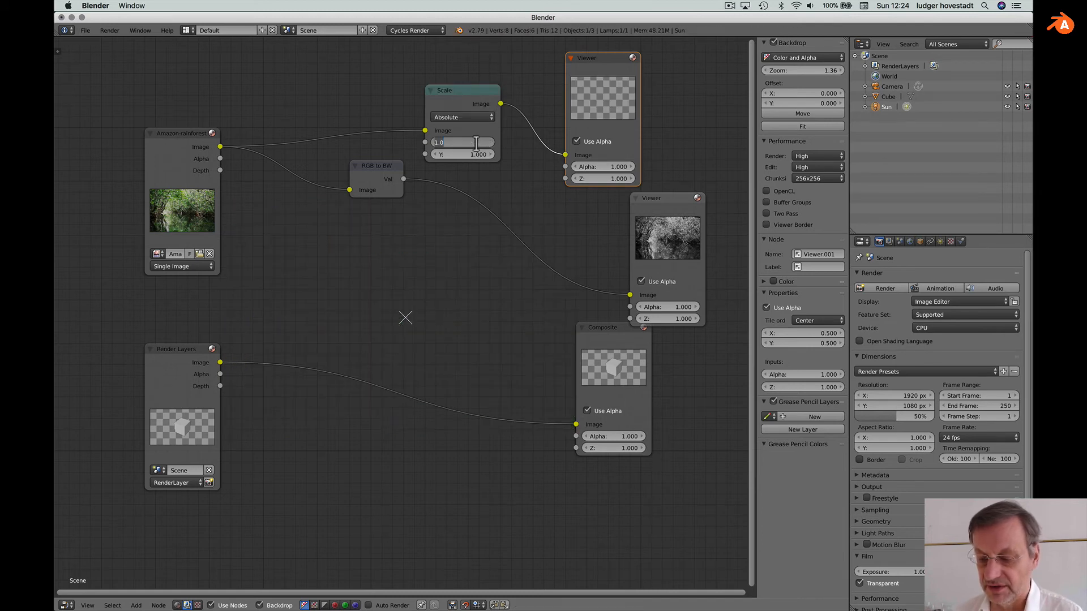
pyautogui.write('128')
pyautogui.press('Tab')
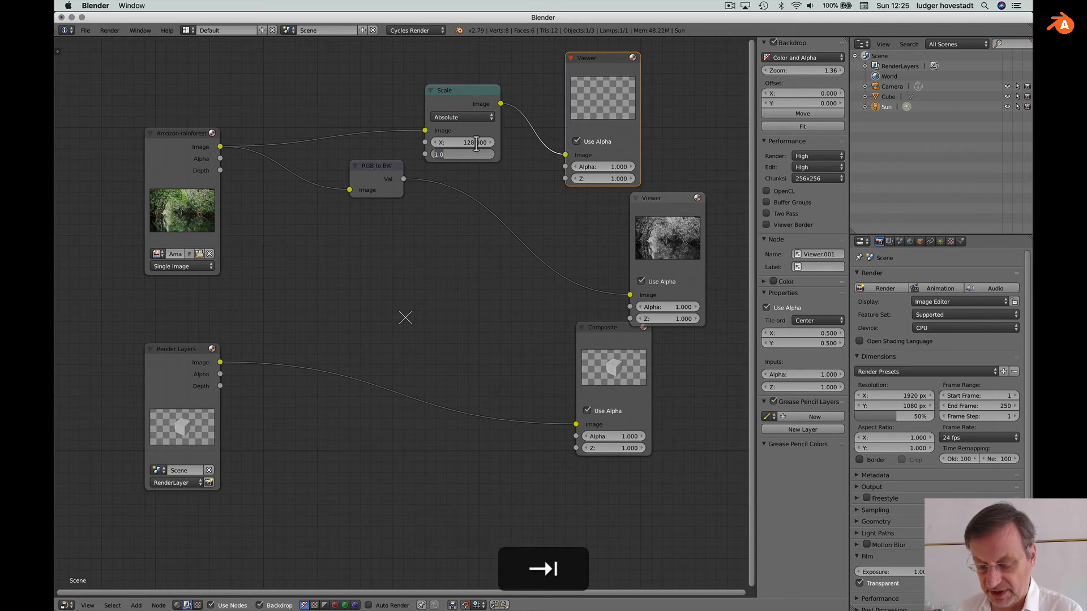
pyautogui.write('256')
pyautogui.press('Return')
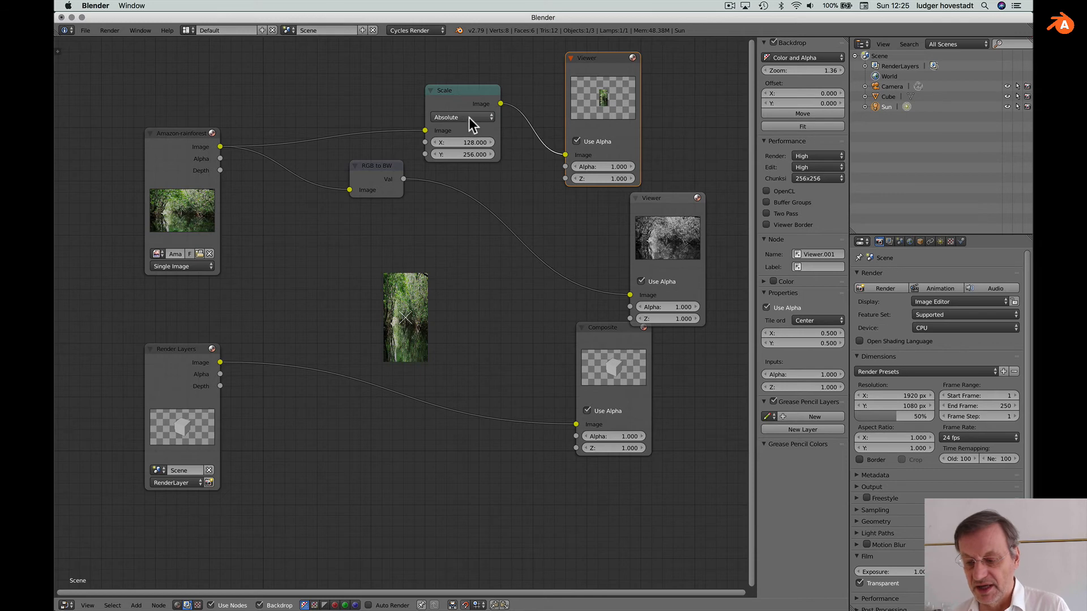
# Step: Switch the Scale node to Render Size, try the Fit method, and settle on Crop
pyautogui.click(469, 117)
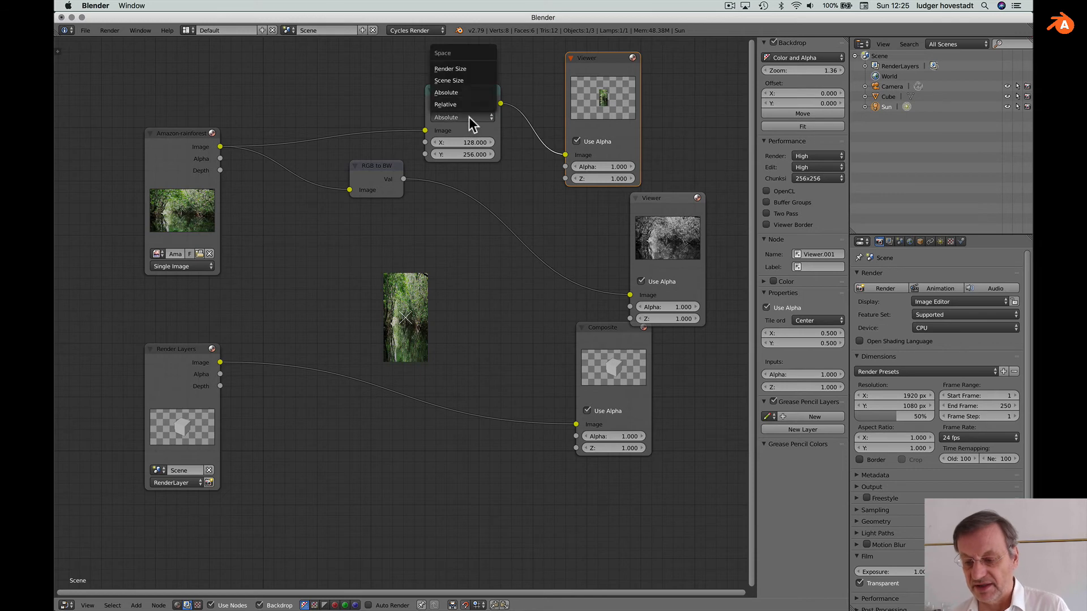
pyautogui.click(463, 67)
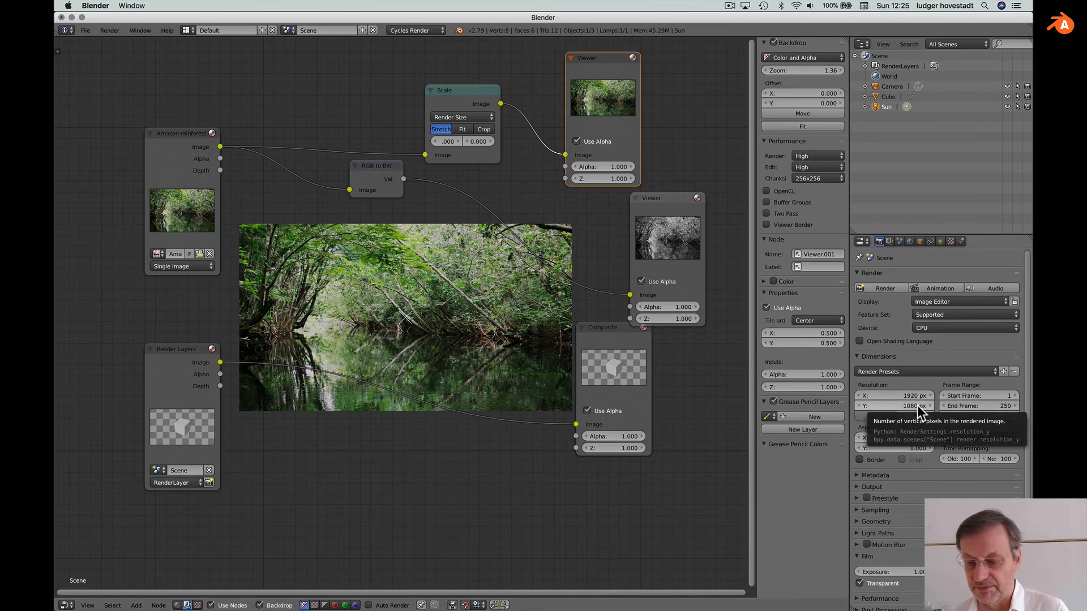
pyautogui.click(463, 131)
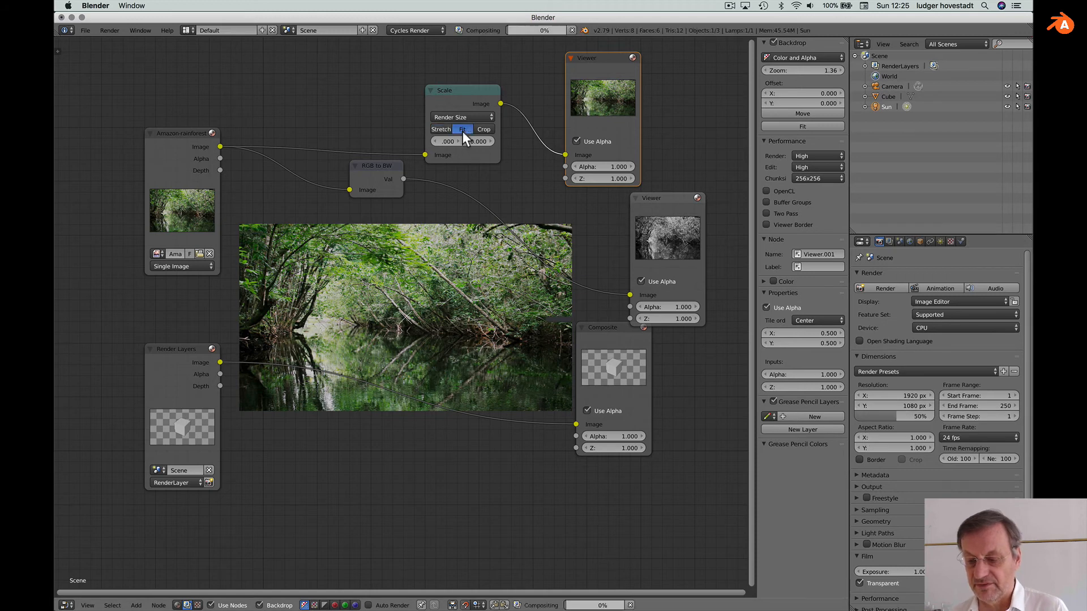
pyautogui.click(482, 130)
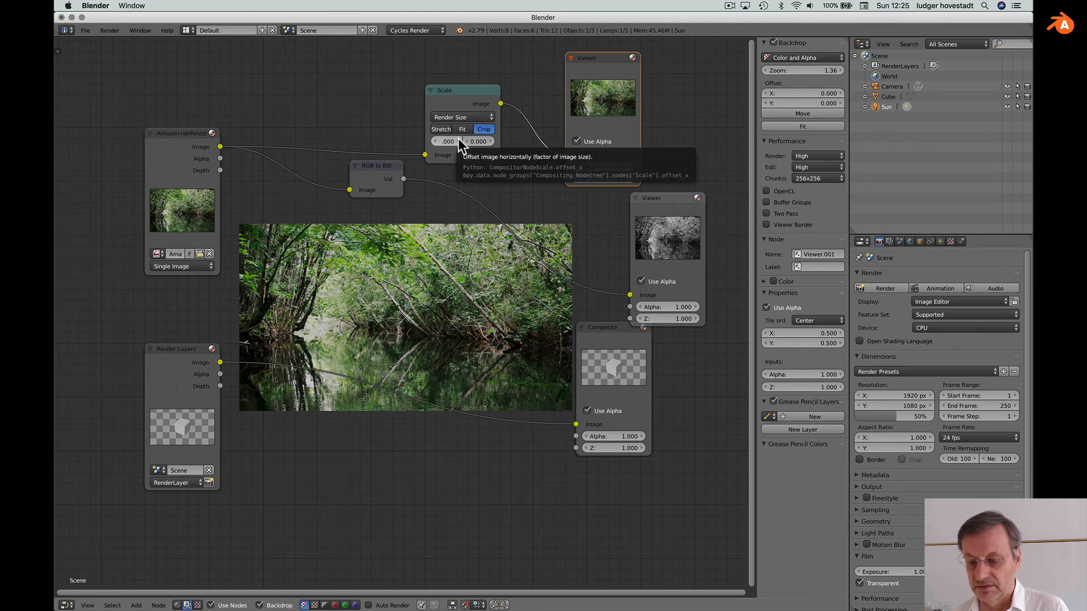
pyautogui.moveTo(457, 138)
pyautogui.keyDown('shift'); pyautogui.mouseDown()
pyautogui.moveTo(440, 139)
pyautogui.moveTo(454, 138)
pyautogui.mouseUp(); pyautogui.keyUp('shift')
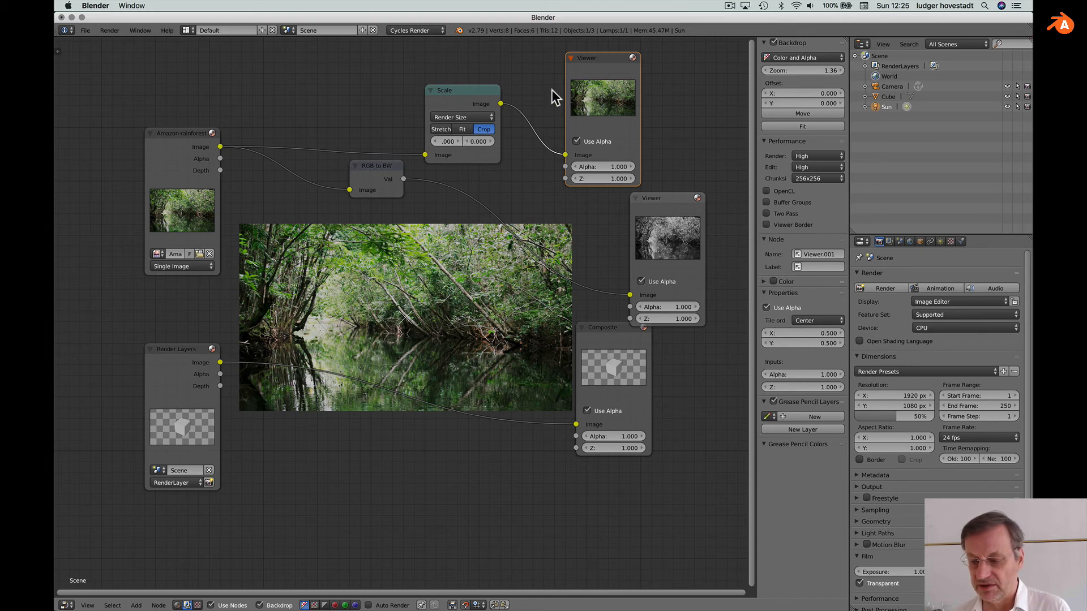
# Step: Spread the nodes out: Scale up and to the left, the upper Viewer to the right, and Composite down and to the right
pyautogui.moveTo(457, 90); pyautogui.dragTo(375, 67)
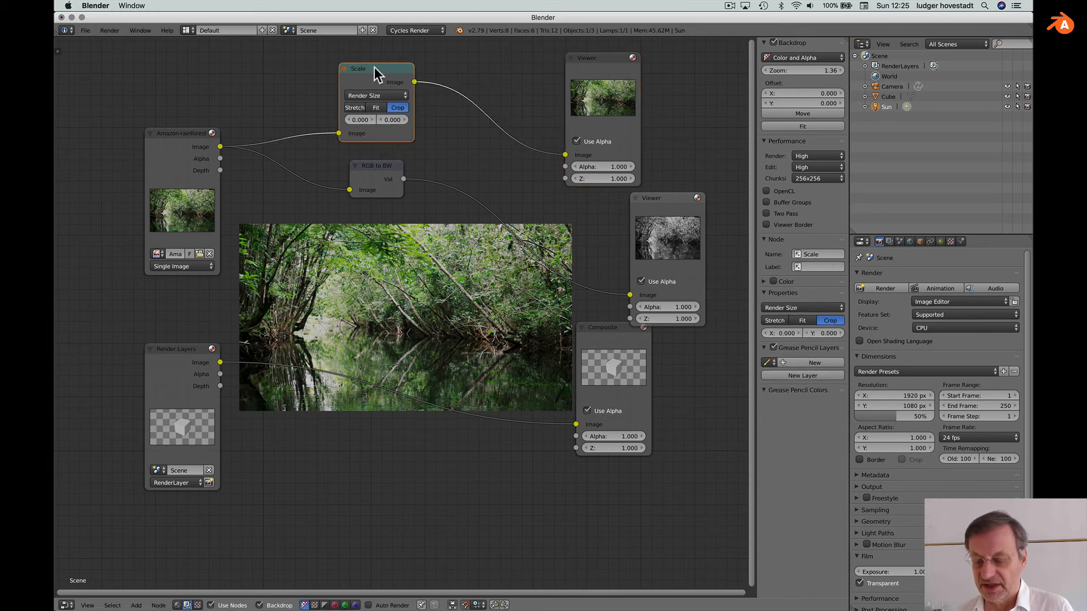
pyautogui.moveTo(600, 59); pyautogui.dragTo(596, 53)
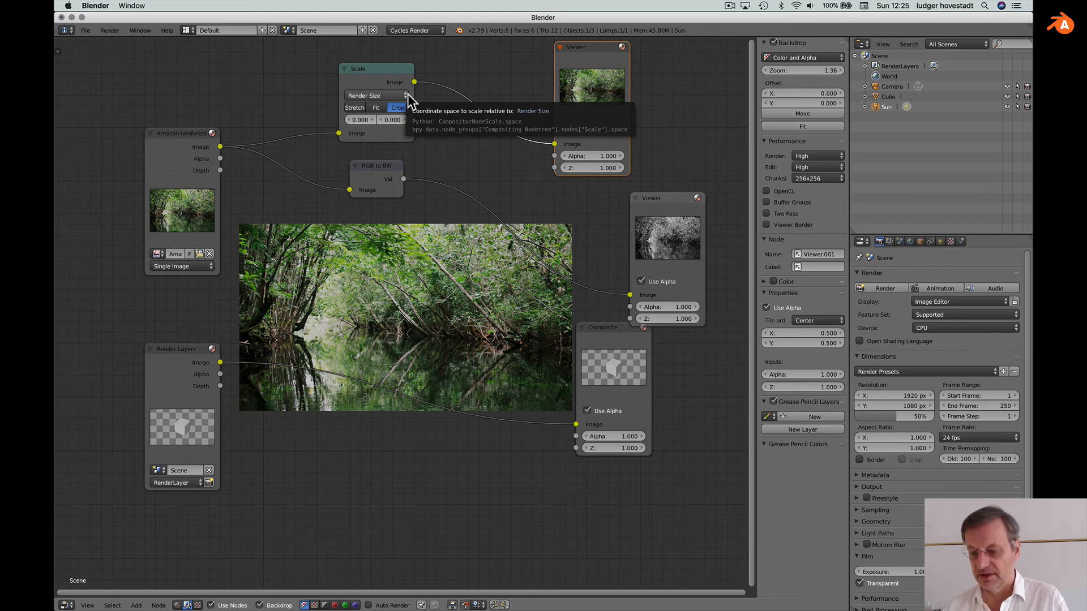
pyautogui.moveTo(593, 46); pyautogui.dragTo(655, 51)
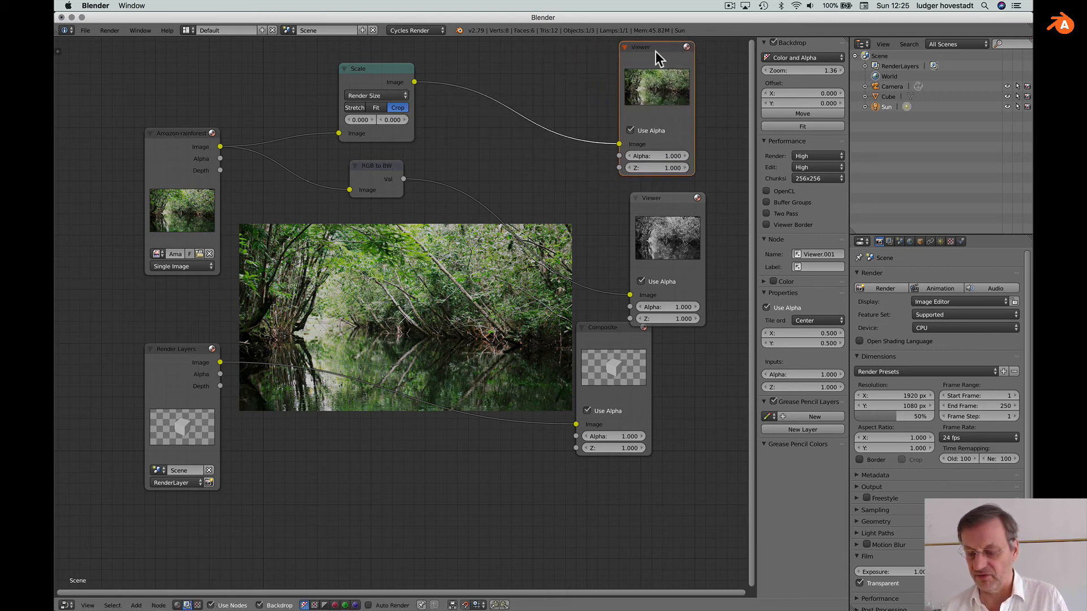
pyautogui.moveTo(619, 327); pyautogui.dragTo(653, 374)
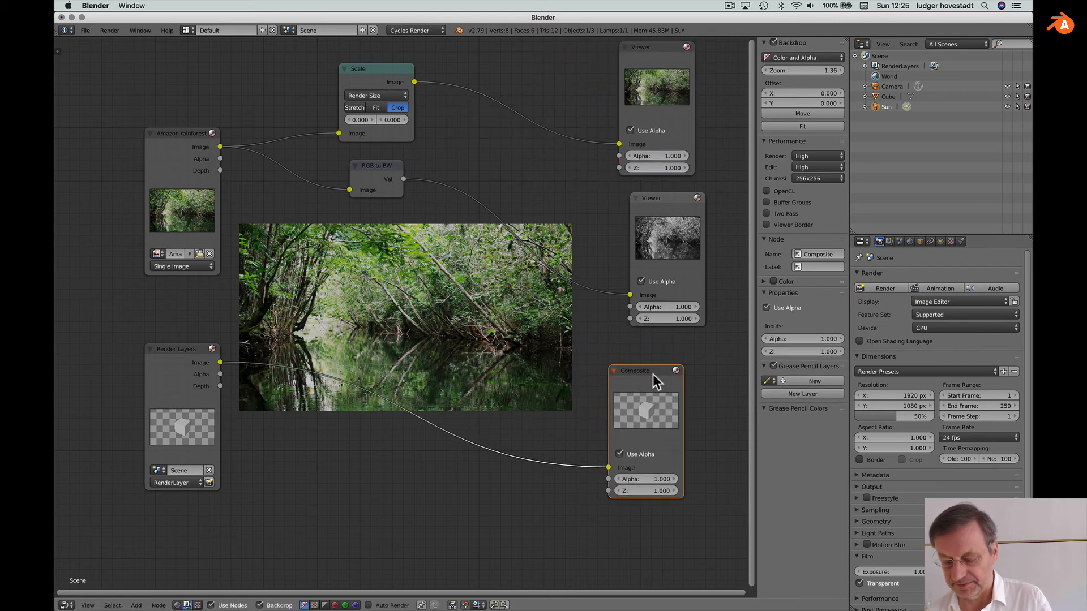
# Step: Add an Alpha Over color node onto the link between the Scale node and the upper Viewer
pyautogui.hotkey('shift', 'a')
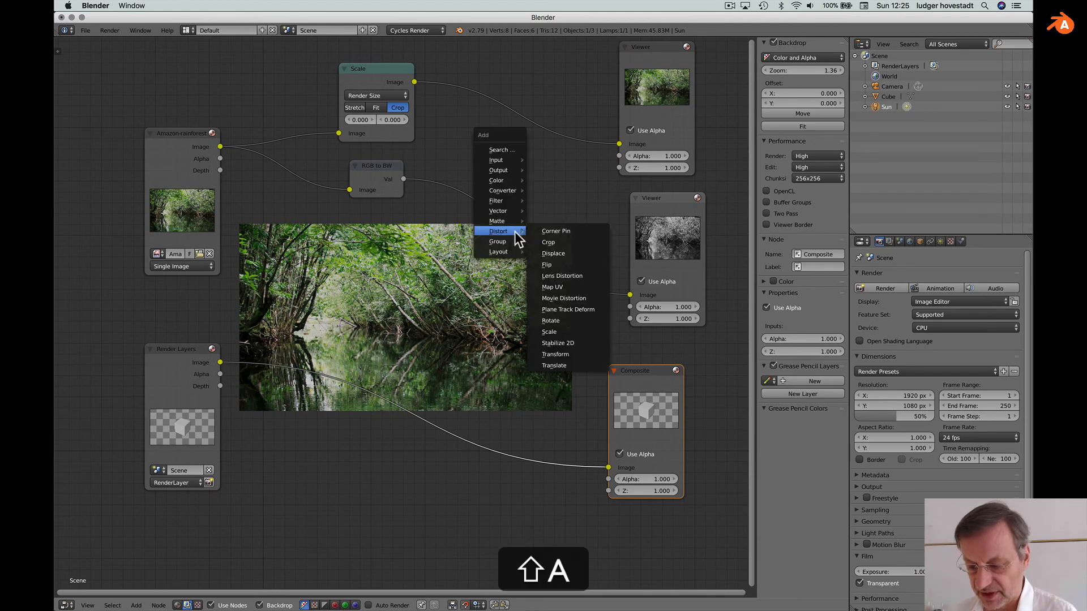
pyautogui.moveTo(508, 185)
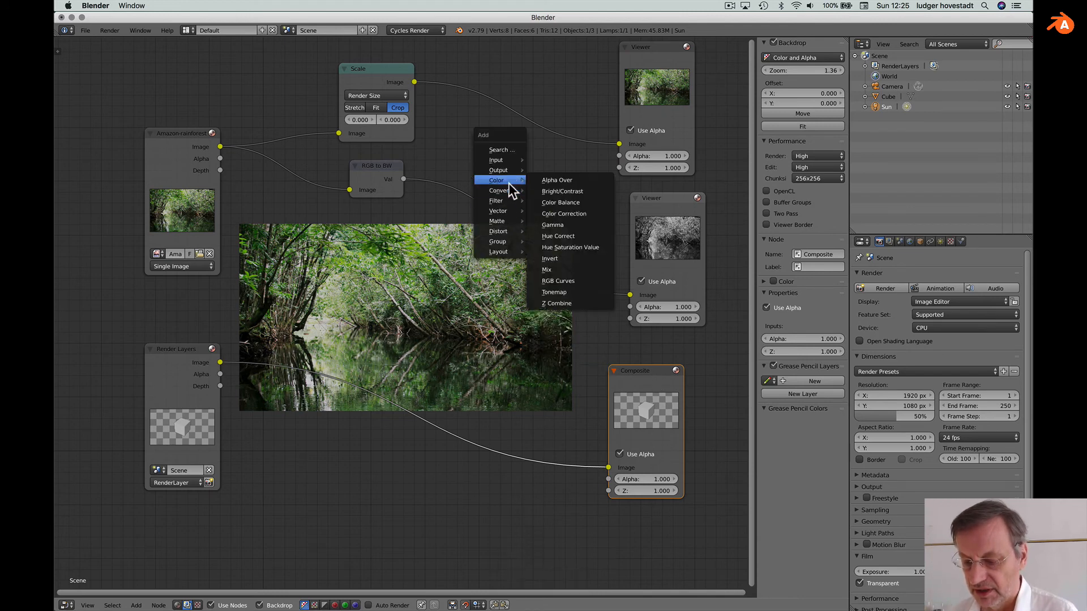
pyautogui.click(548, 181)
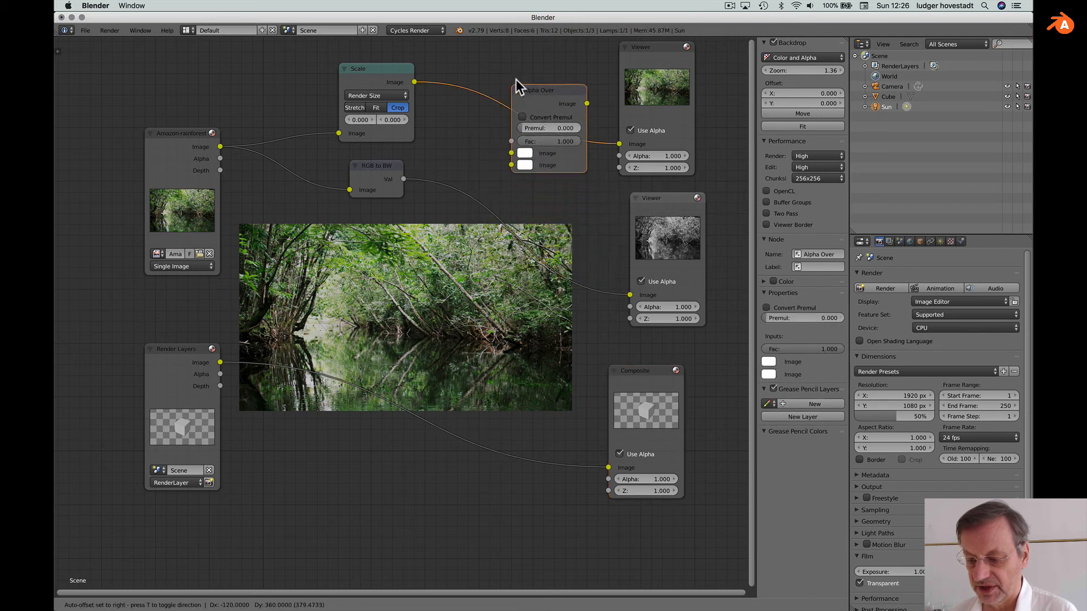
pyautogui.click(515, 79)
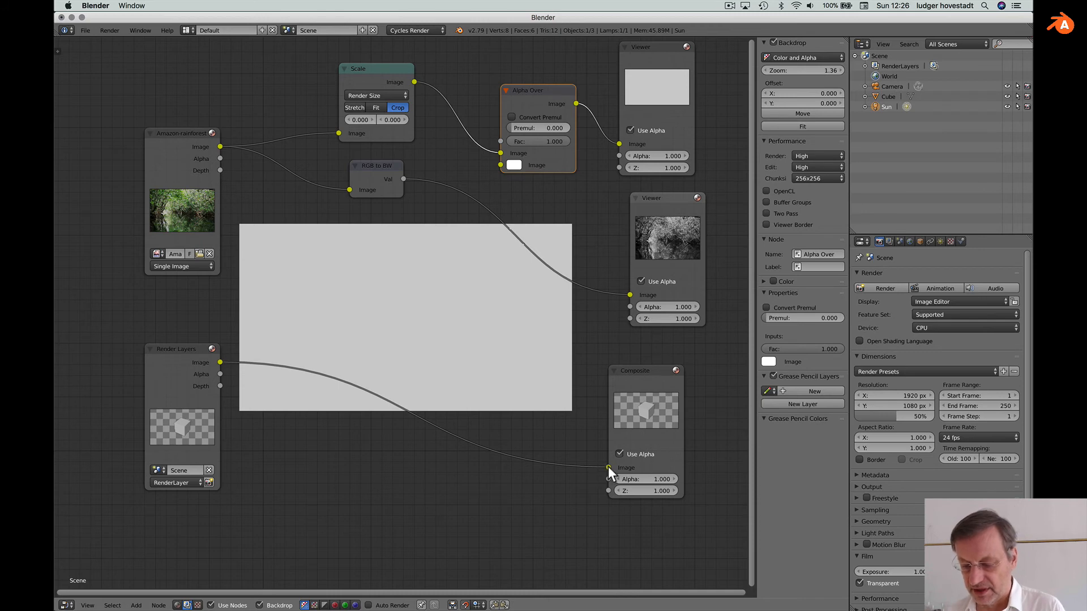
# Step: Reroute the Render Layers image from Composite to Alpha Over's second Image input, shift Alpha Over left, and link its output to Composite
pyautogui.moveTo(608, 467); pyautogui.dragTo(496, 164)
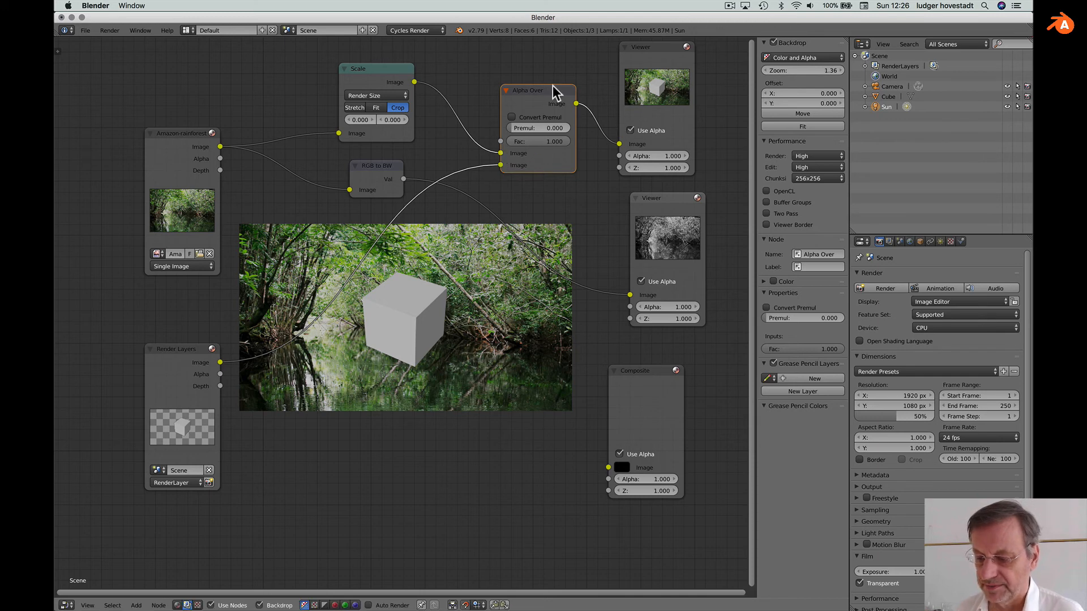
pyautogui.moveTo(552, 86); pyautogui.dragTo(534, 85)
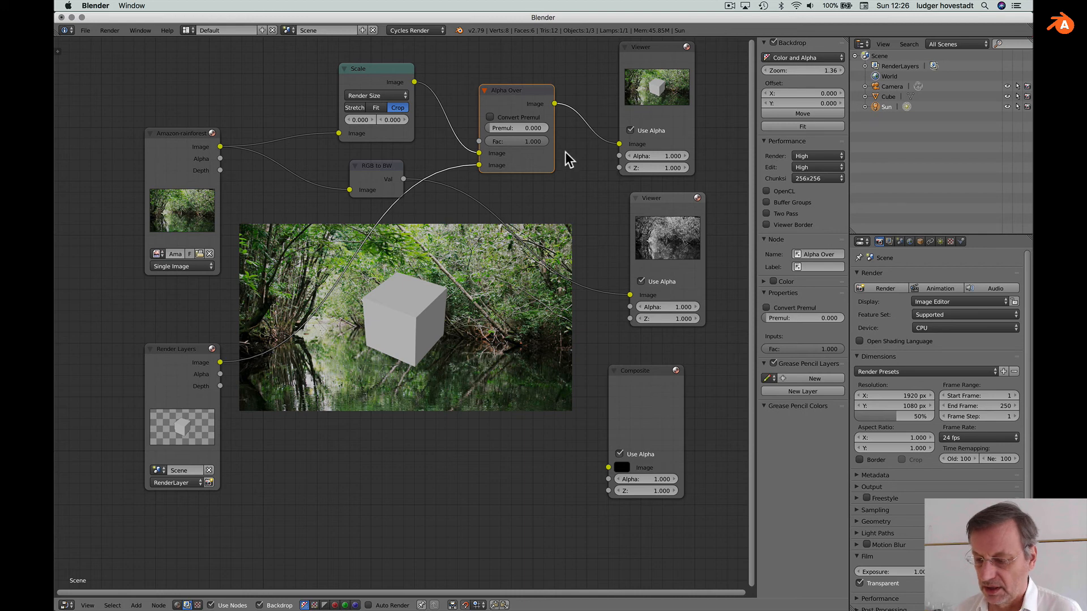
pyautogui.moveTo(554, 103); pyautogui.dragTo(606, 465)
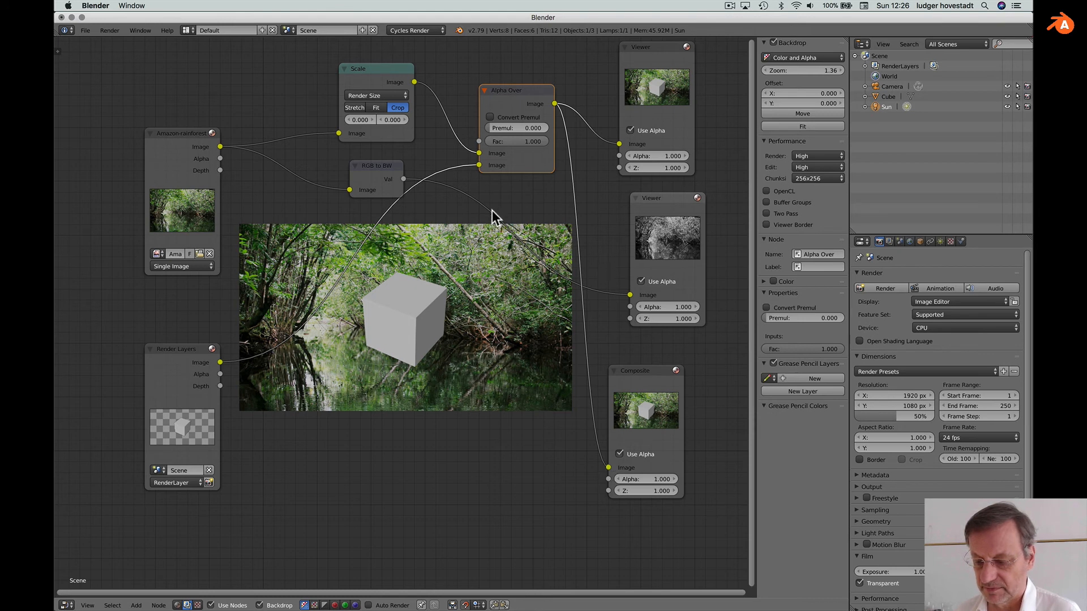
# Step: Delete the RGB to BW node
pyautogui.click(381, 169)
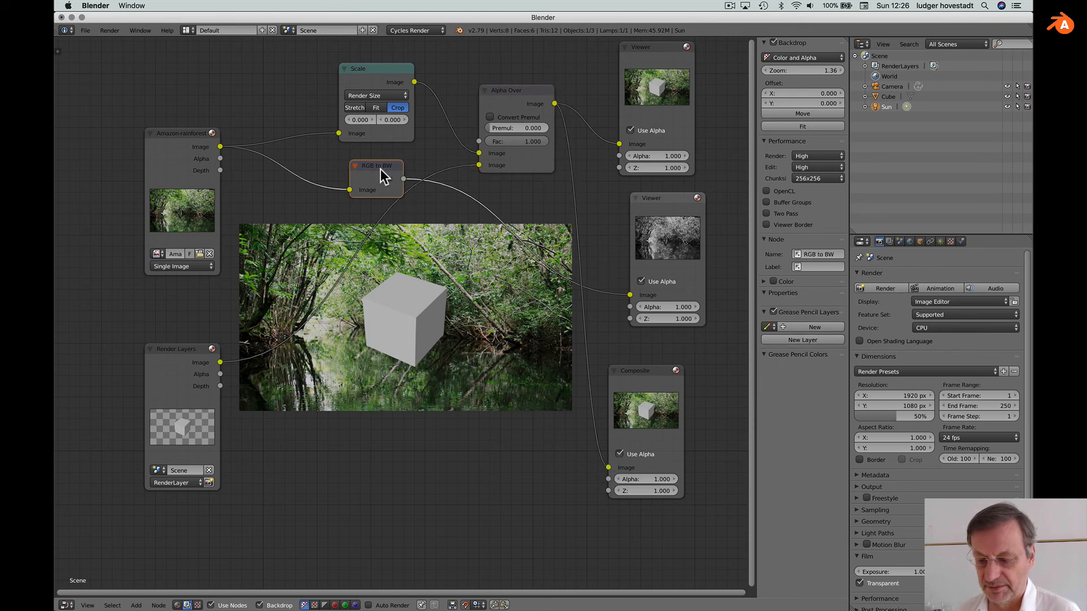
pyautogui.press('BackSpace')
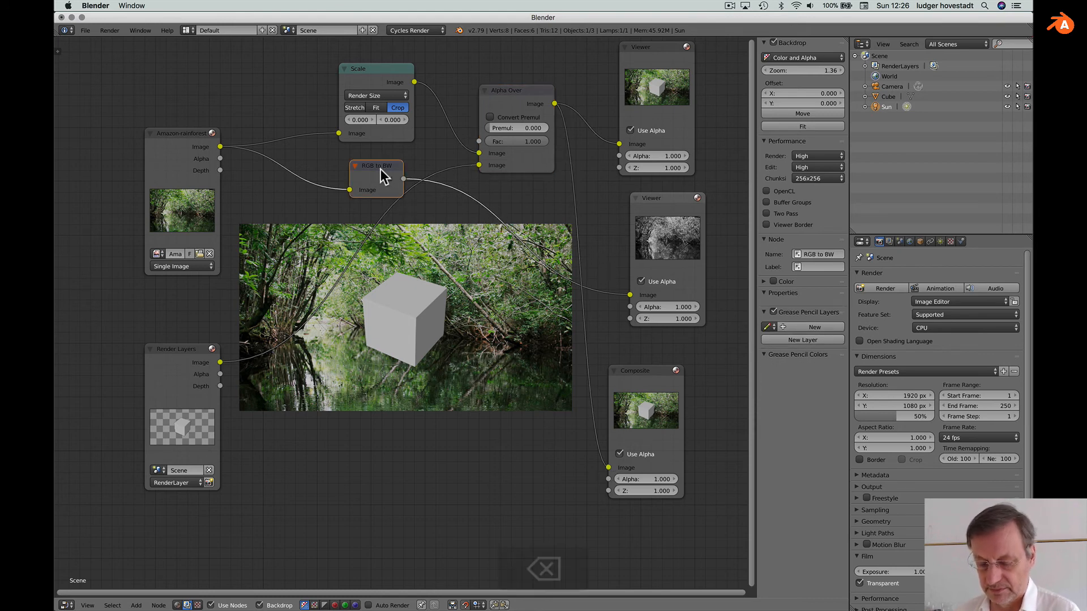
pyautogui.press('x')
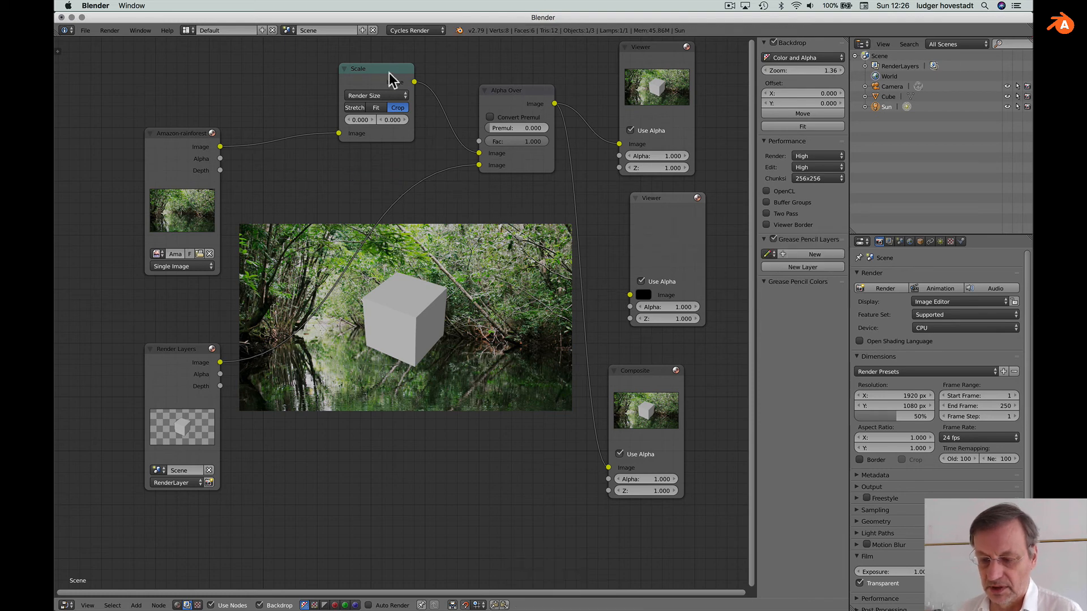
# Step: Move the Scale and Alpha Over nodes down and to the left, and delete the unconnected Viewer node
pyautogui.moveTo(389, 73); pyautogui.dragTo(346, 116)
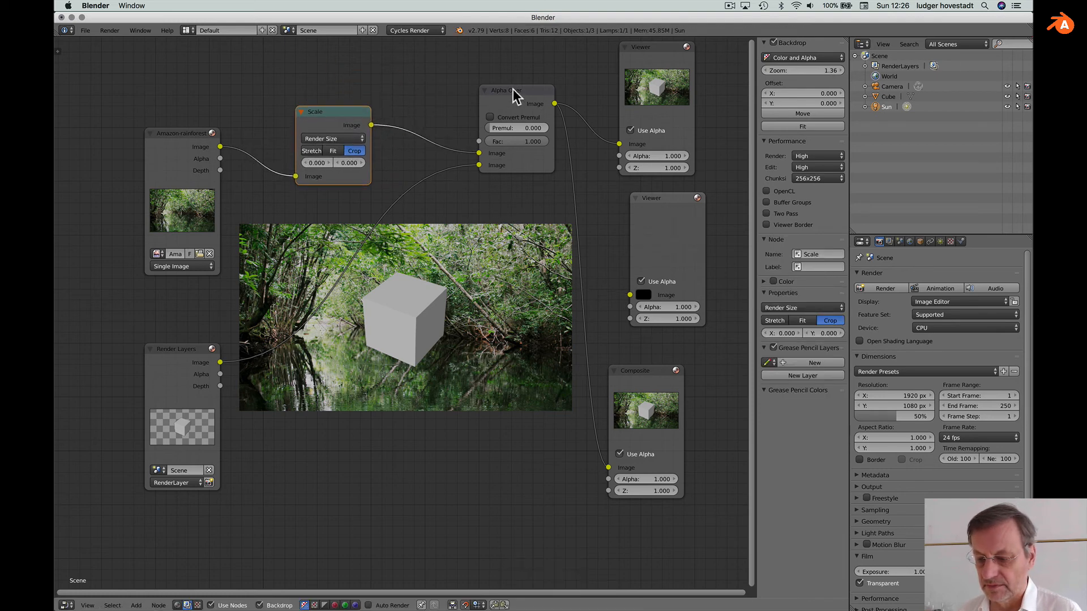
pyautogui.moveTo(512, 89); pyautogui.dragTo(469, 121)
pyautogui.click(663, 202)
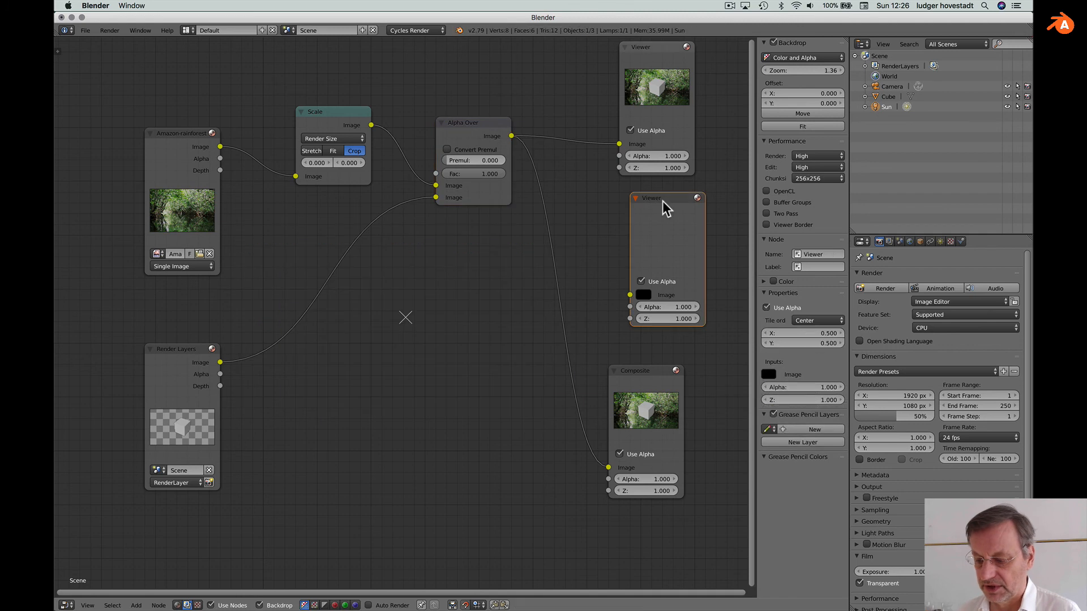
pyautogui.press('BackSpace')
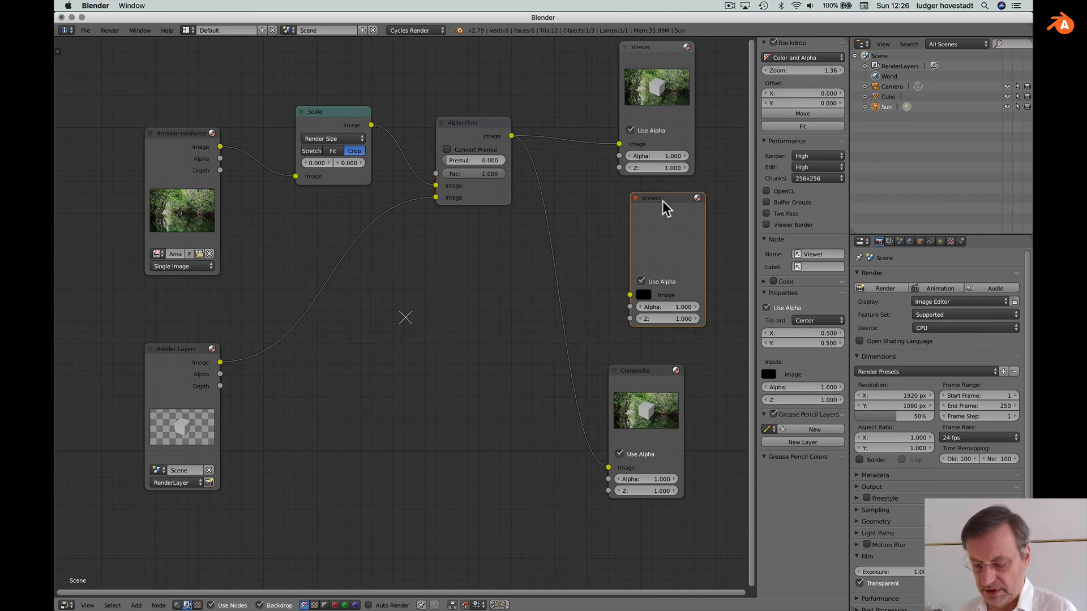
pyautogui.press('super+x')
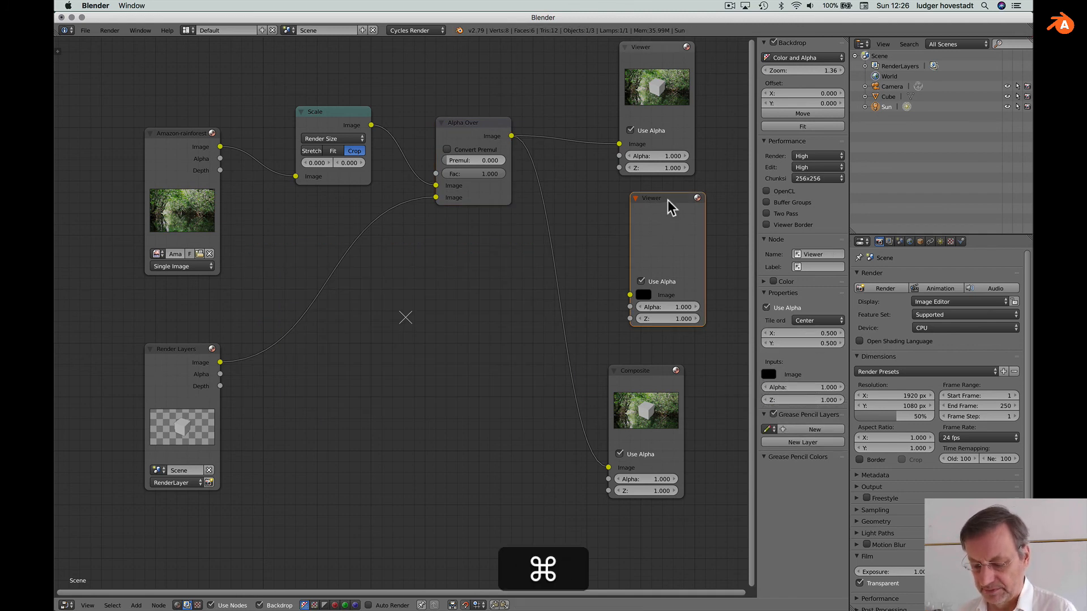
pyautogui.press('x')
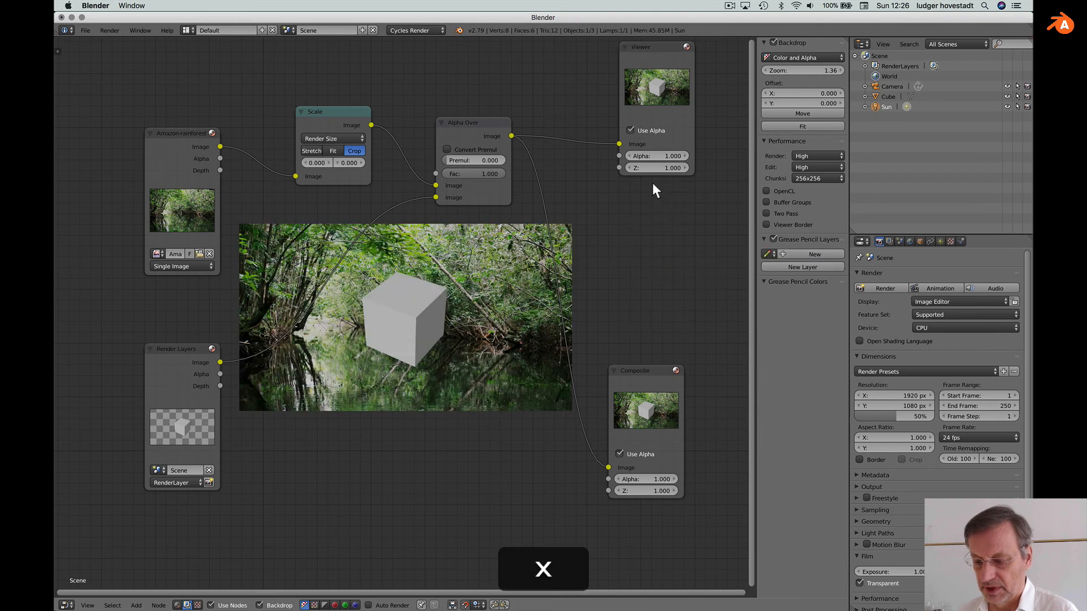
# Step: Tidy the output nodes by moving the remaining Viewer down beside Alpha Over and Composite slightly up and to the right
pyautogui.moveTo(657, 43); pyautogui.dragTo(670, 131)
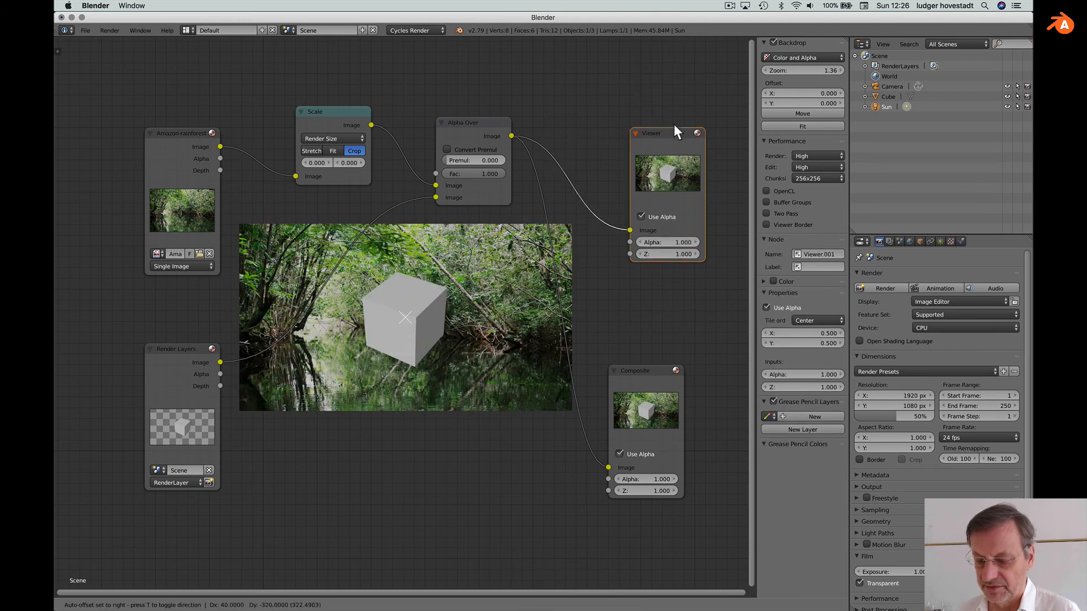
pyautogui.click(657, 371)
pyautogui.moveTo(656, 371); pyautogui.dragTo(688, 350)
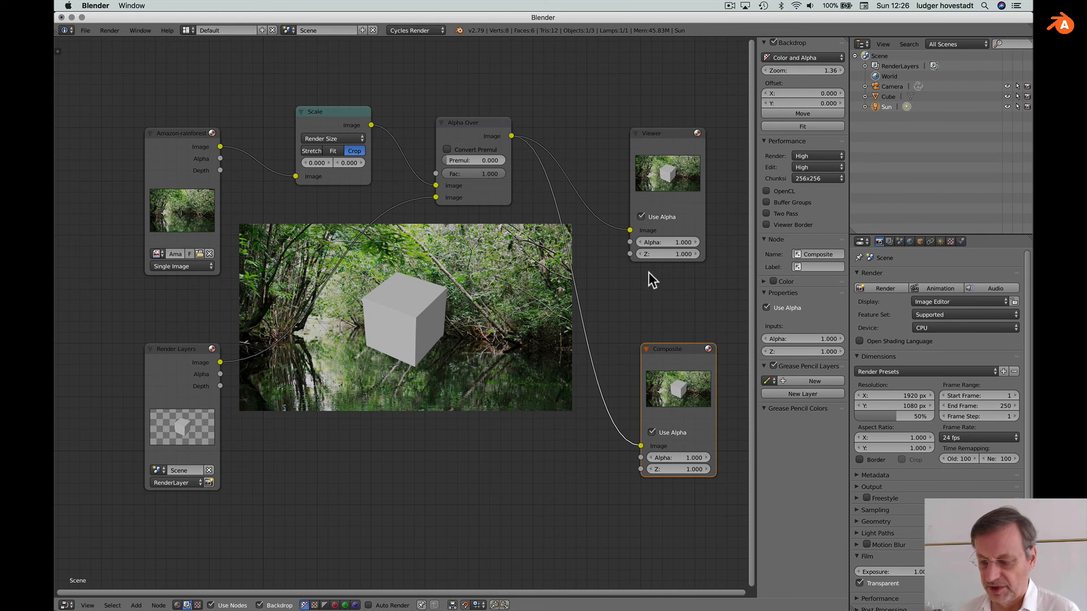
# Step: Render the scene, examine the composited image up close, and return to the Node Editor
pyautogui.click(882, 288)
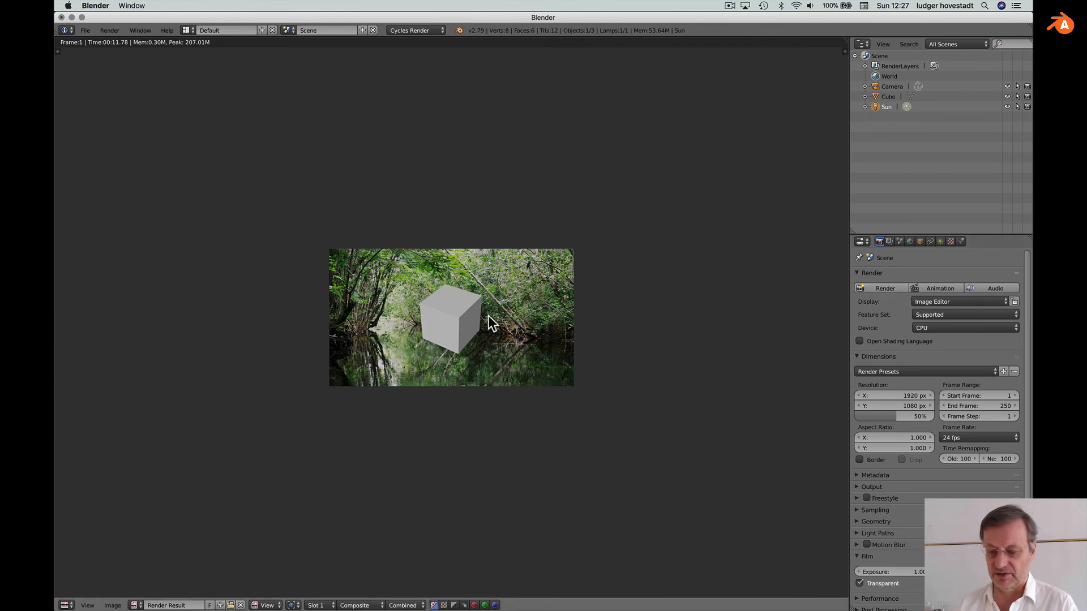
pyautogui.scroll(5, 488, 315)
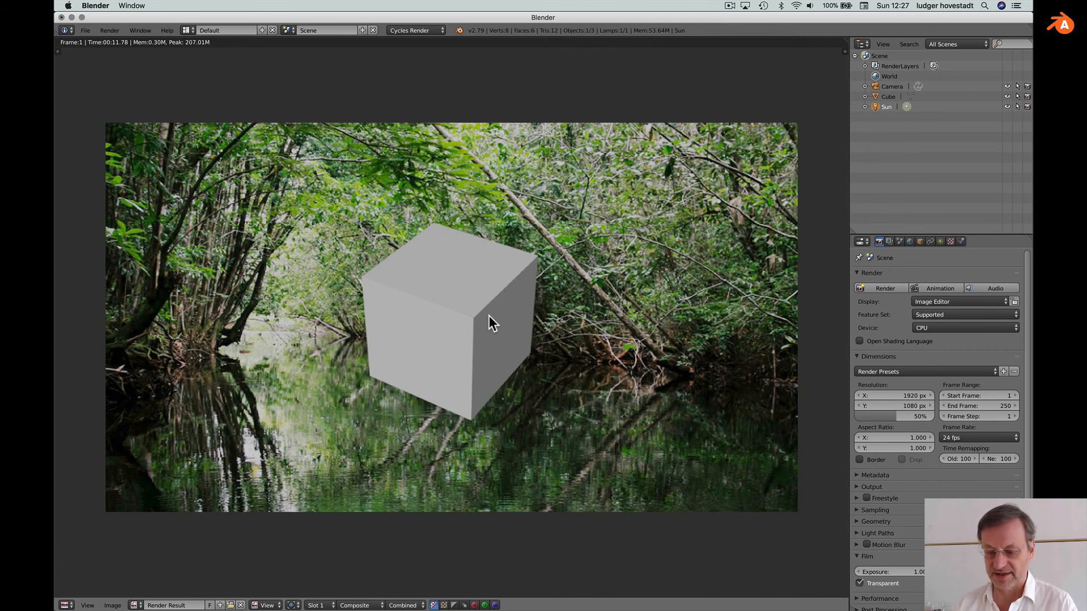
pyautogui.click(64, 605)
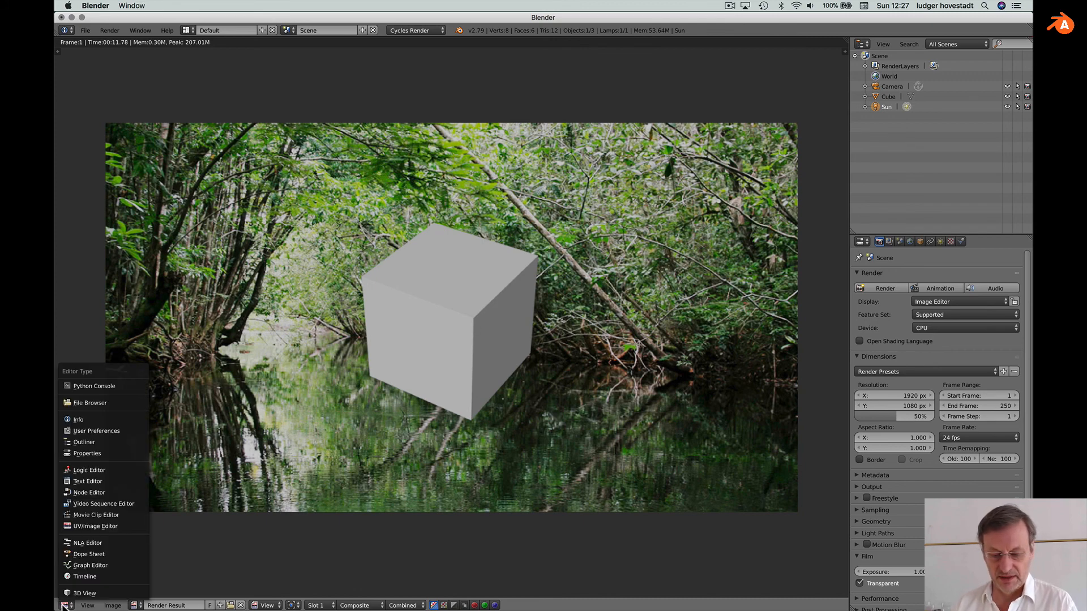
pyautogui.click(72, 494)
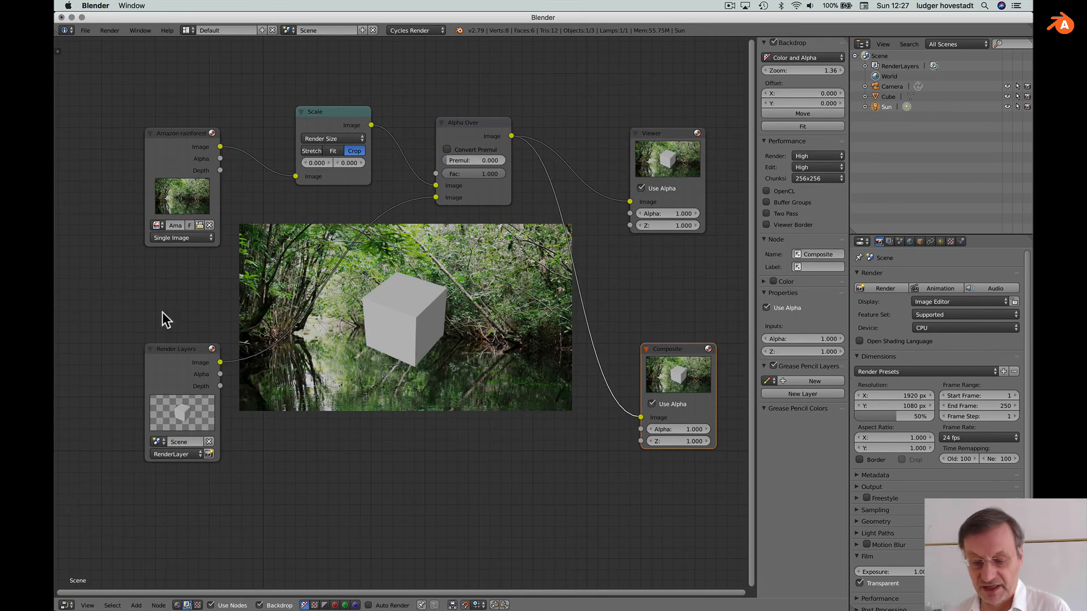
# Step: Widen the rainforest Image node and replace its picture with the protected-areas JPG from the images folder, browsing the files as thumbnails
pyautogui.moveTo(145, 206); pyautogui.dragTo(93, 205)
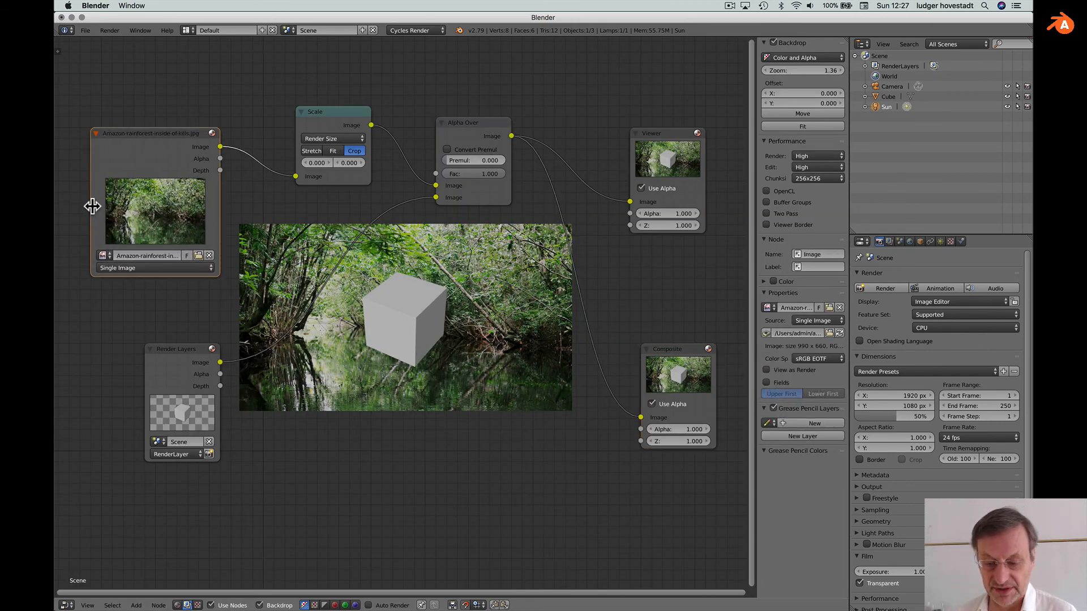
pyautogui.click(198, 255)
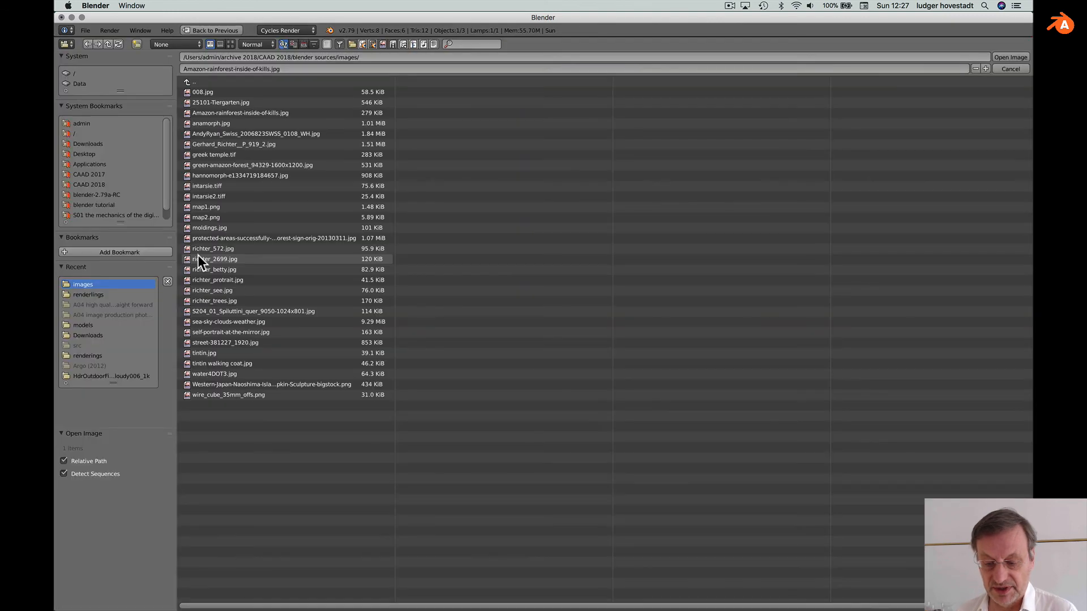
pyautogui.moveTo(277, 159); pyautogui.dragTo(233, 70)
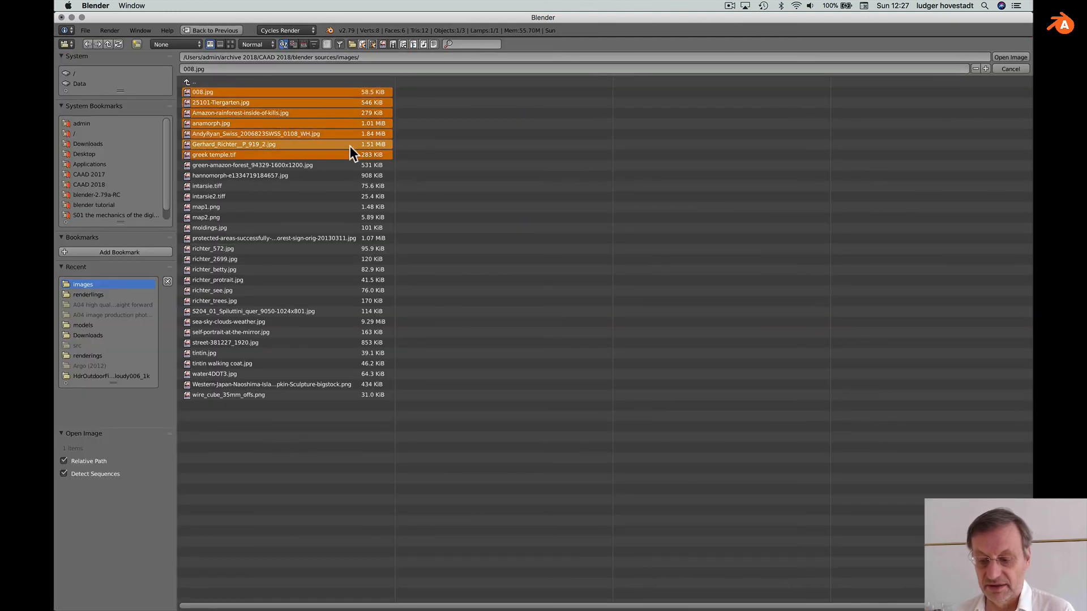
pyautogui.click(350, 145)
pyautogui.click(230, 44)
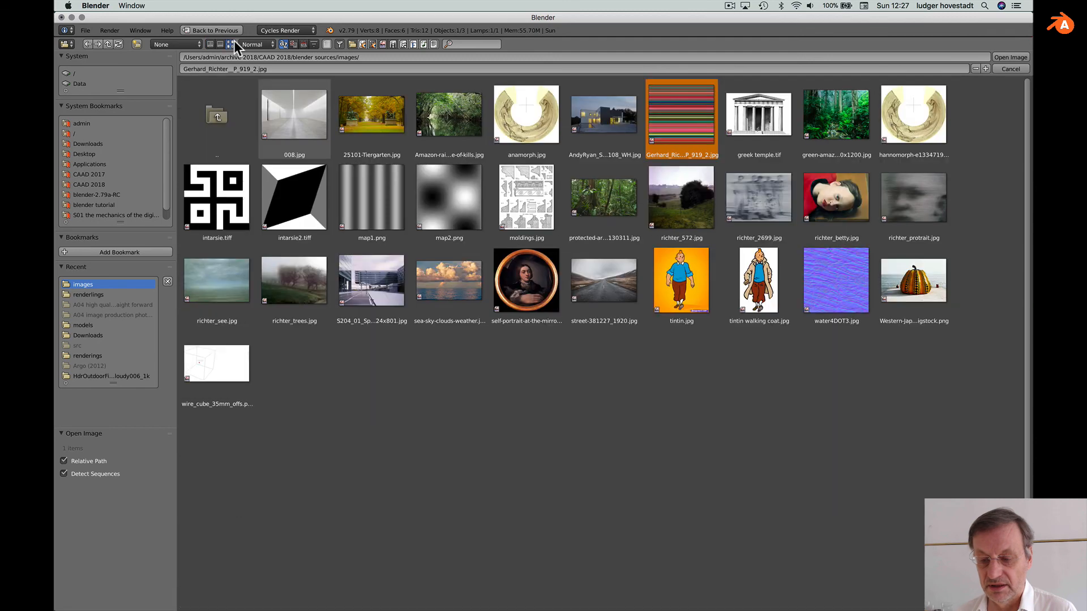
pyautogui.doubleClick(621, 197)
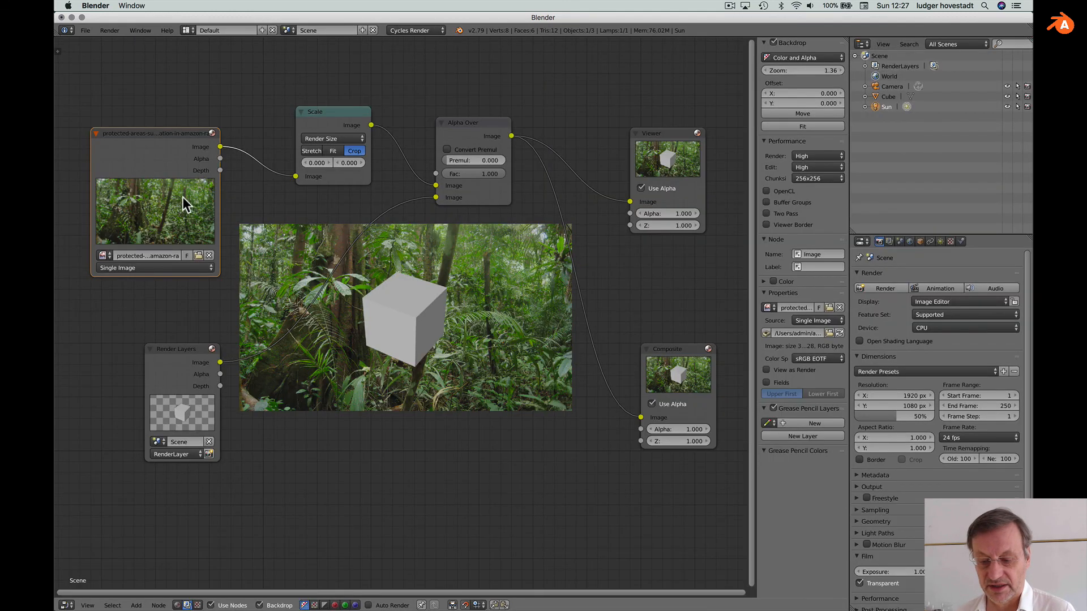